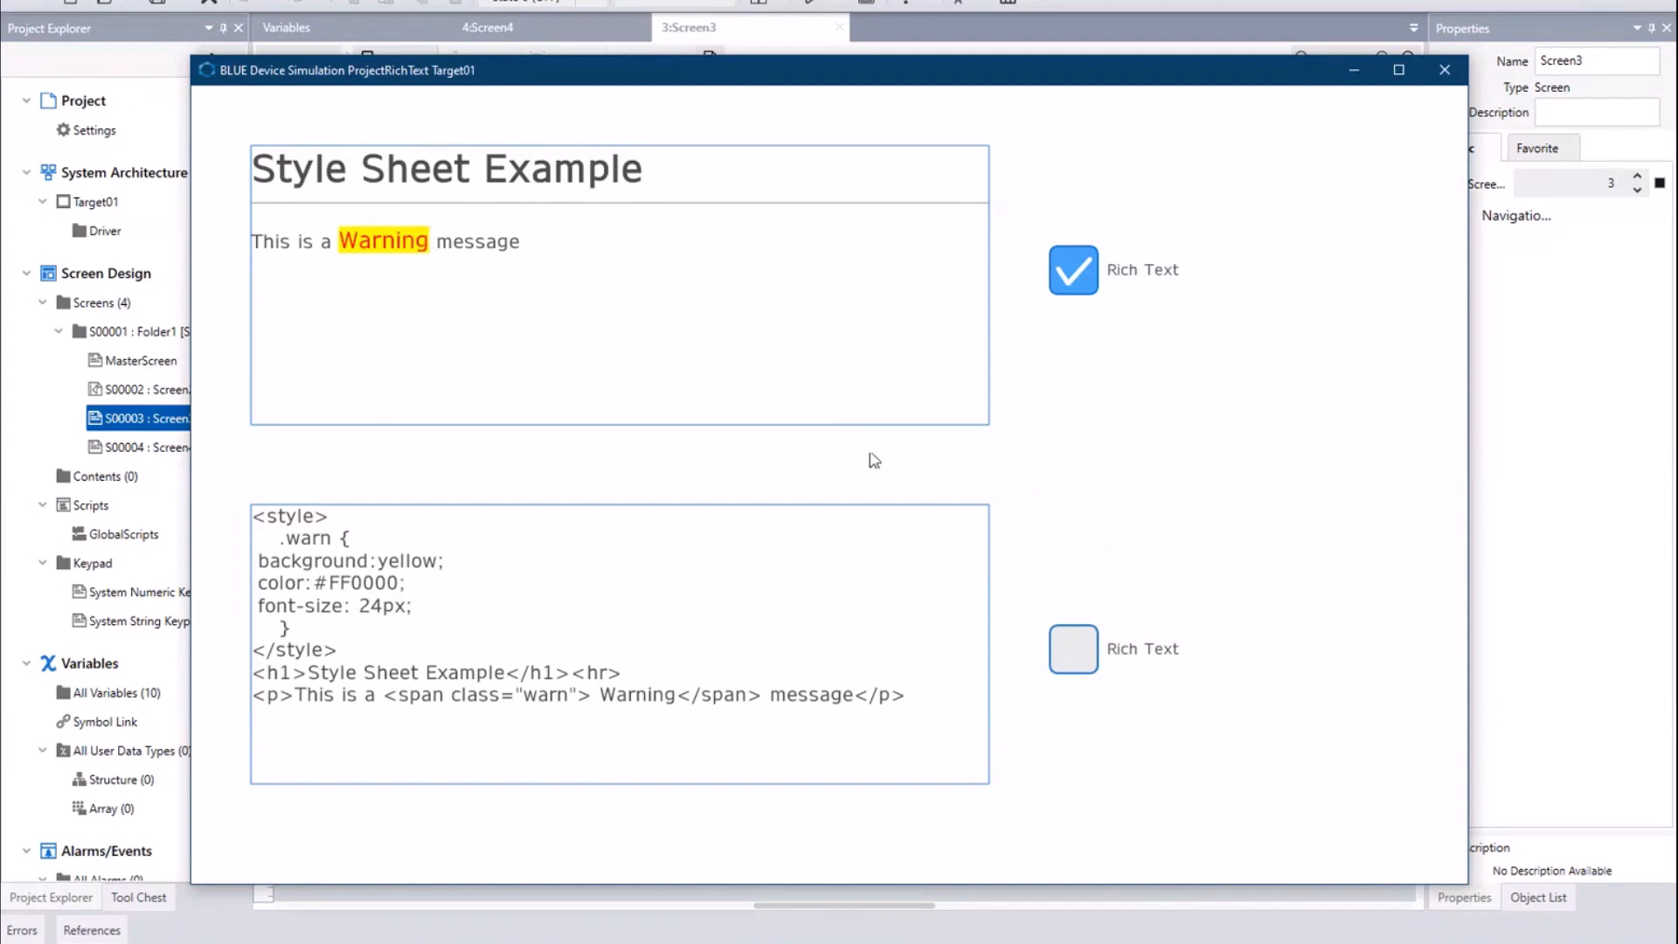
Step: Swipe through the simulated screens to the tables and HTML text formatting screen and switch its content from plain text to Rich Text
{"action": "left_click_drag", "start_coordinate": [1172, 468], "coordinate": [742, 475]}
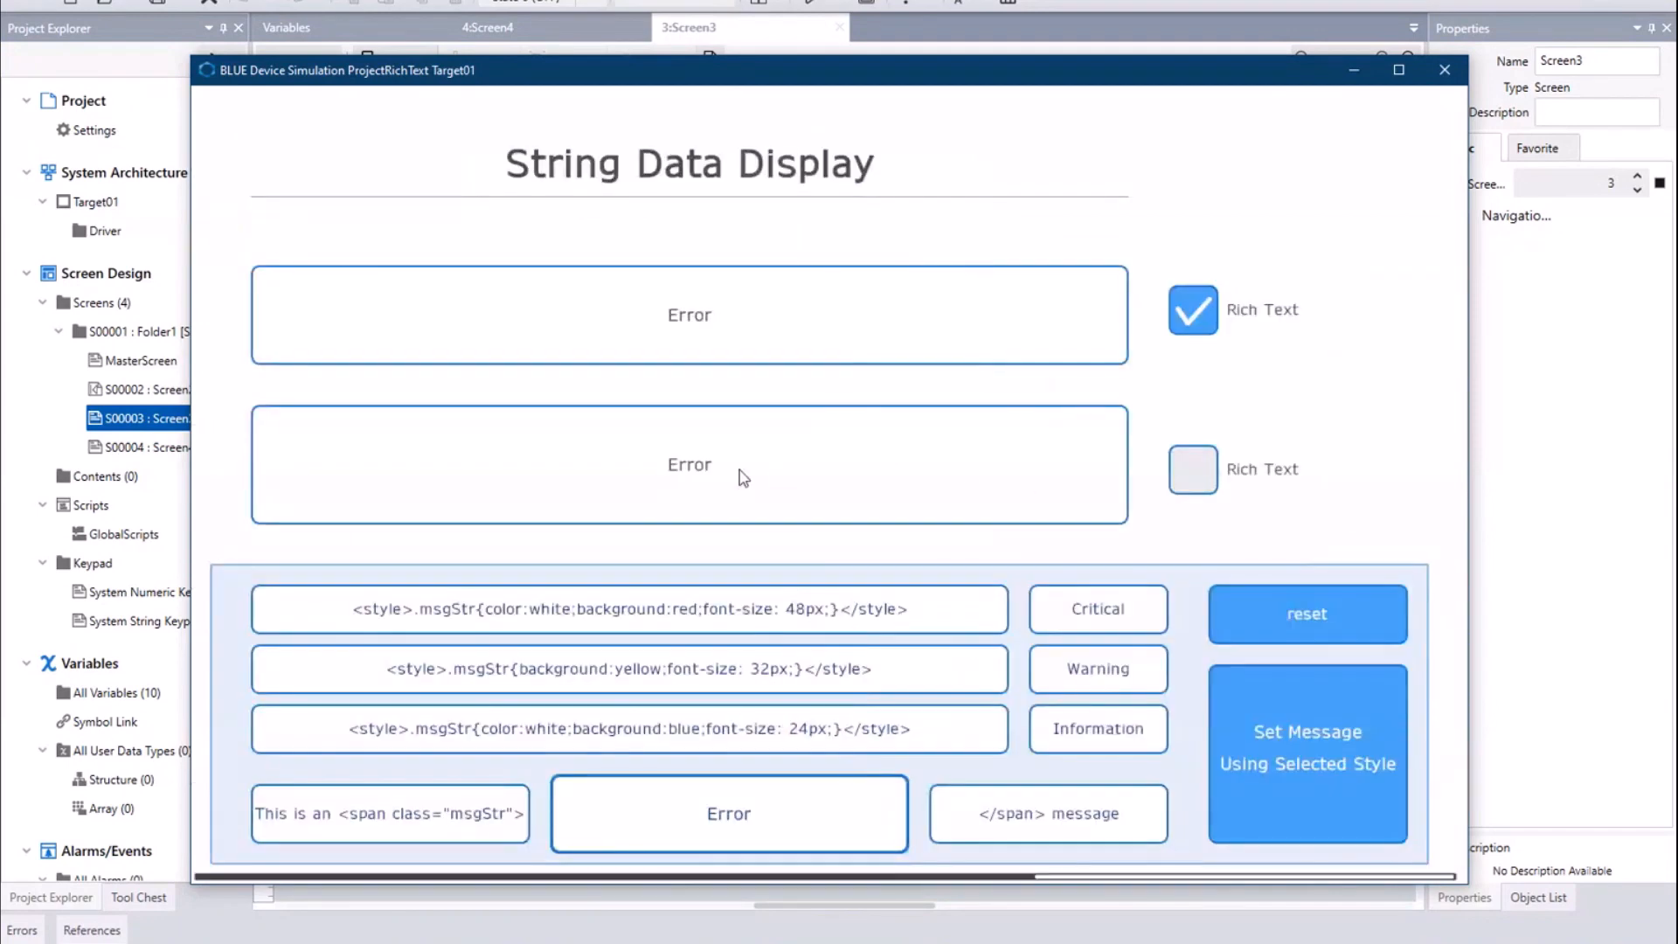
{"action": "left_click_drag", "start_coordinate": [1410, 452], "coordinate": [850, 452]}
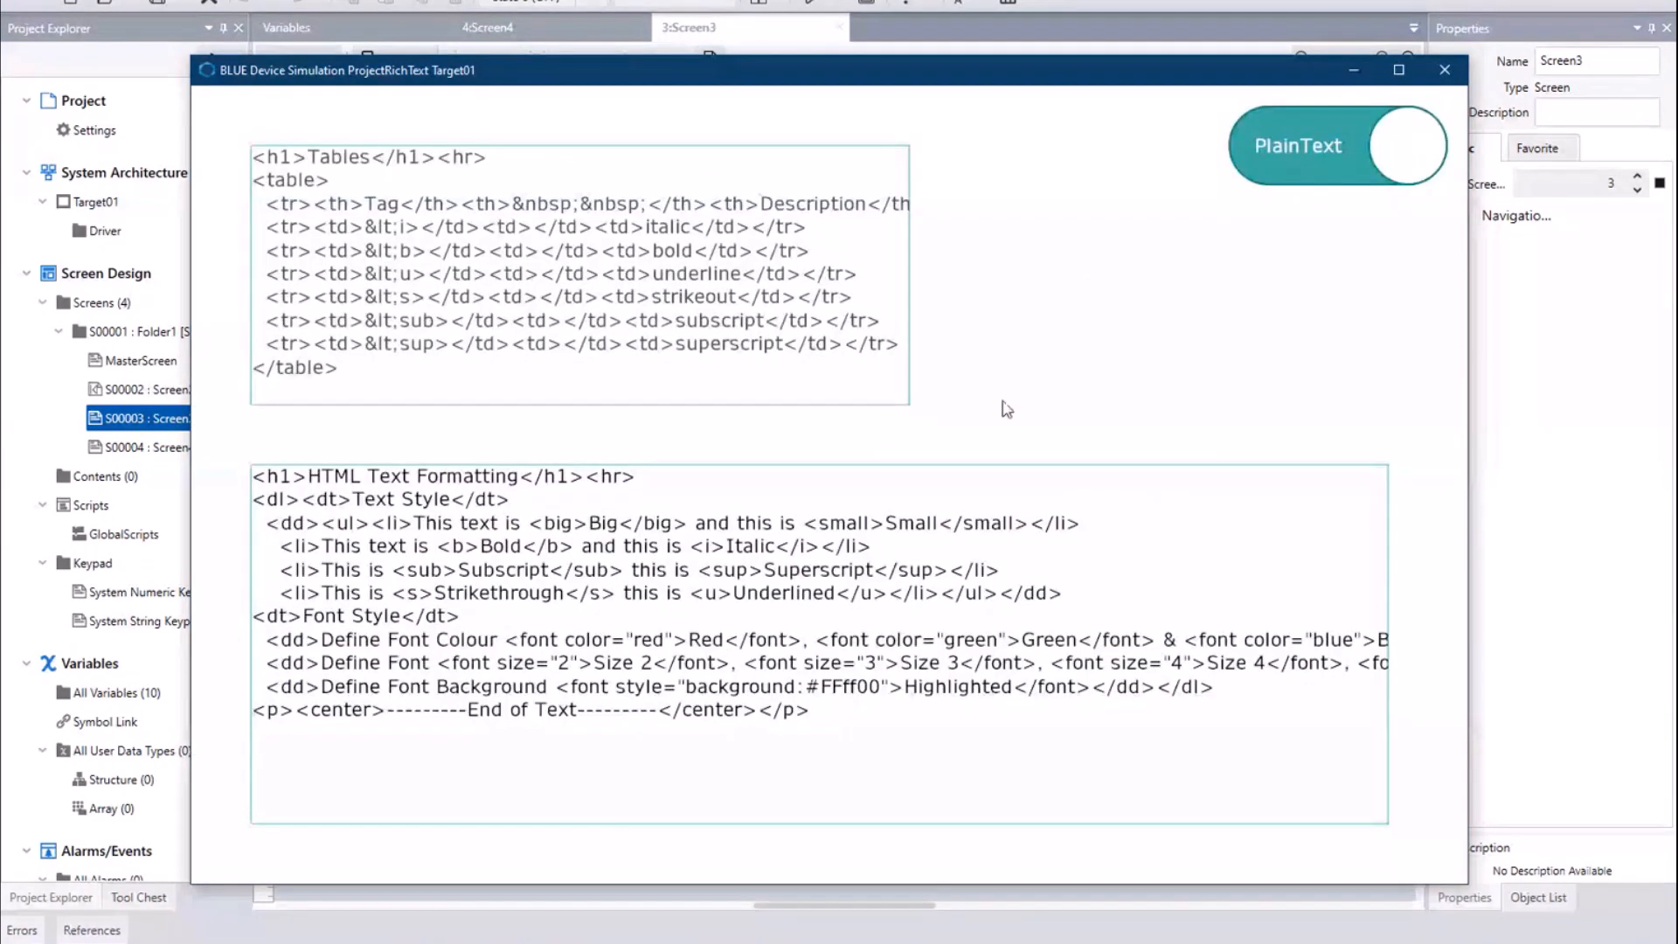
{"action": "left_click", "coordinate": [1333, 145]}
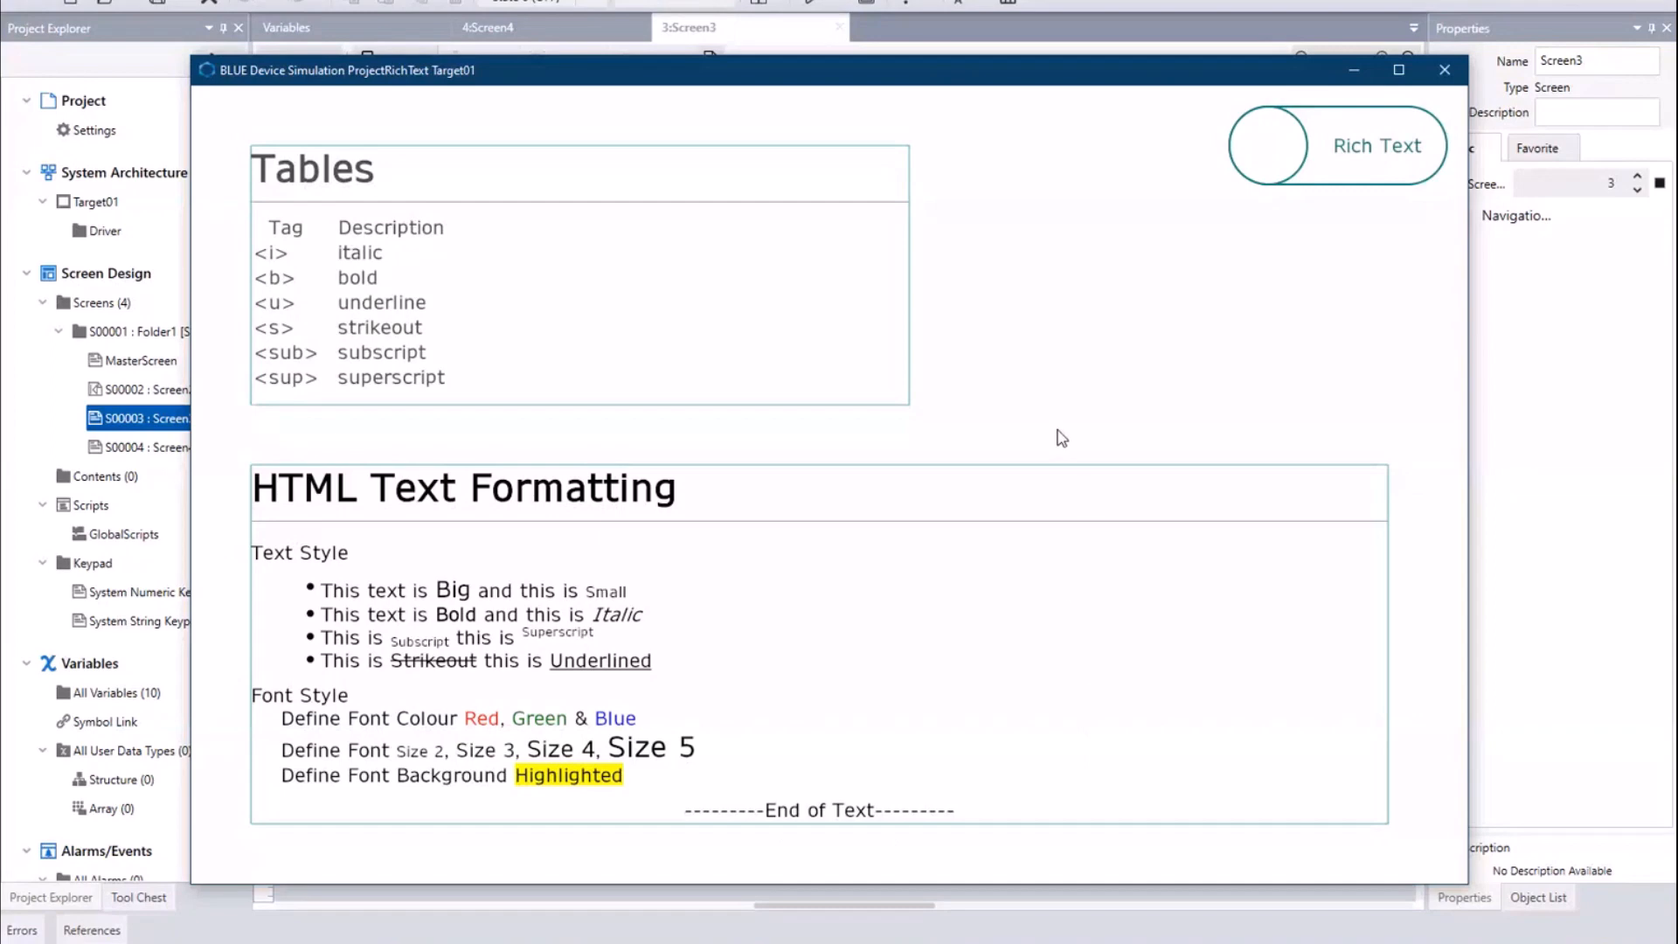
Step: Back in the Screen3 editor, select the lower text box, widen its properties and open its text for multi-line editing
{"action": "left_click", "coordinate": [1583, 346]}
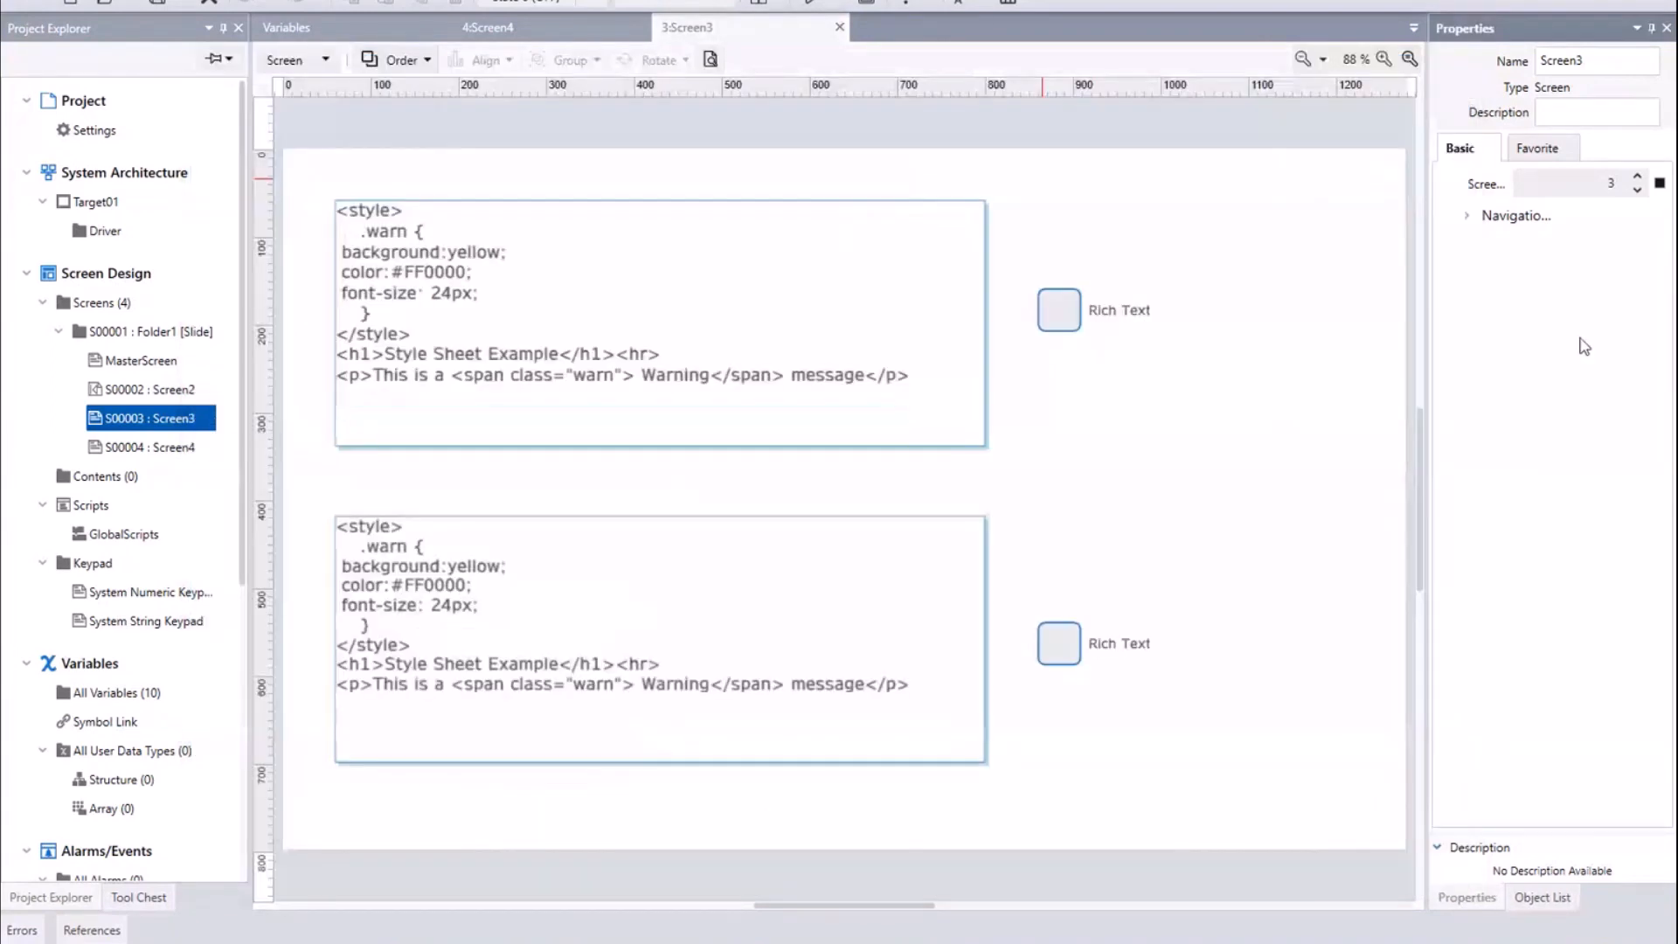
{"action": "left_click", "coordinate": [586, 628]}
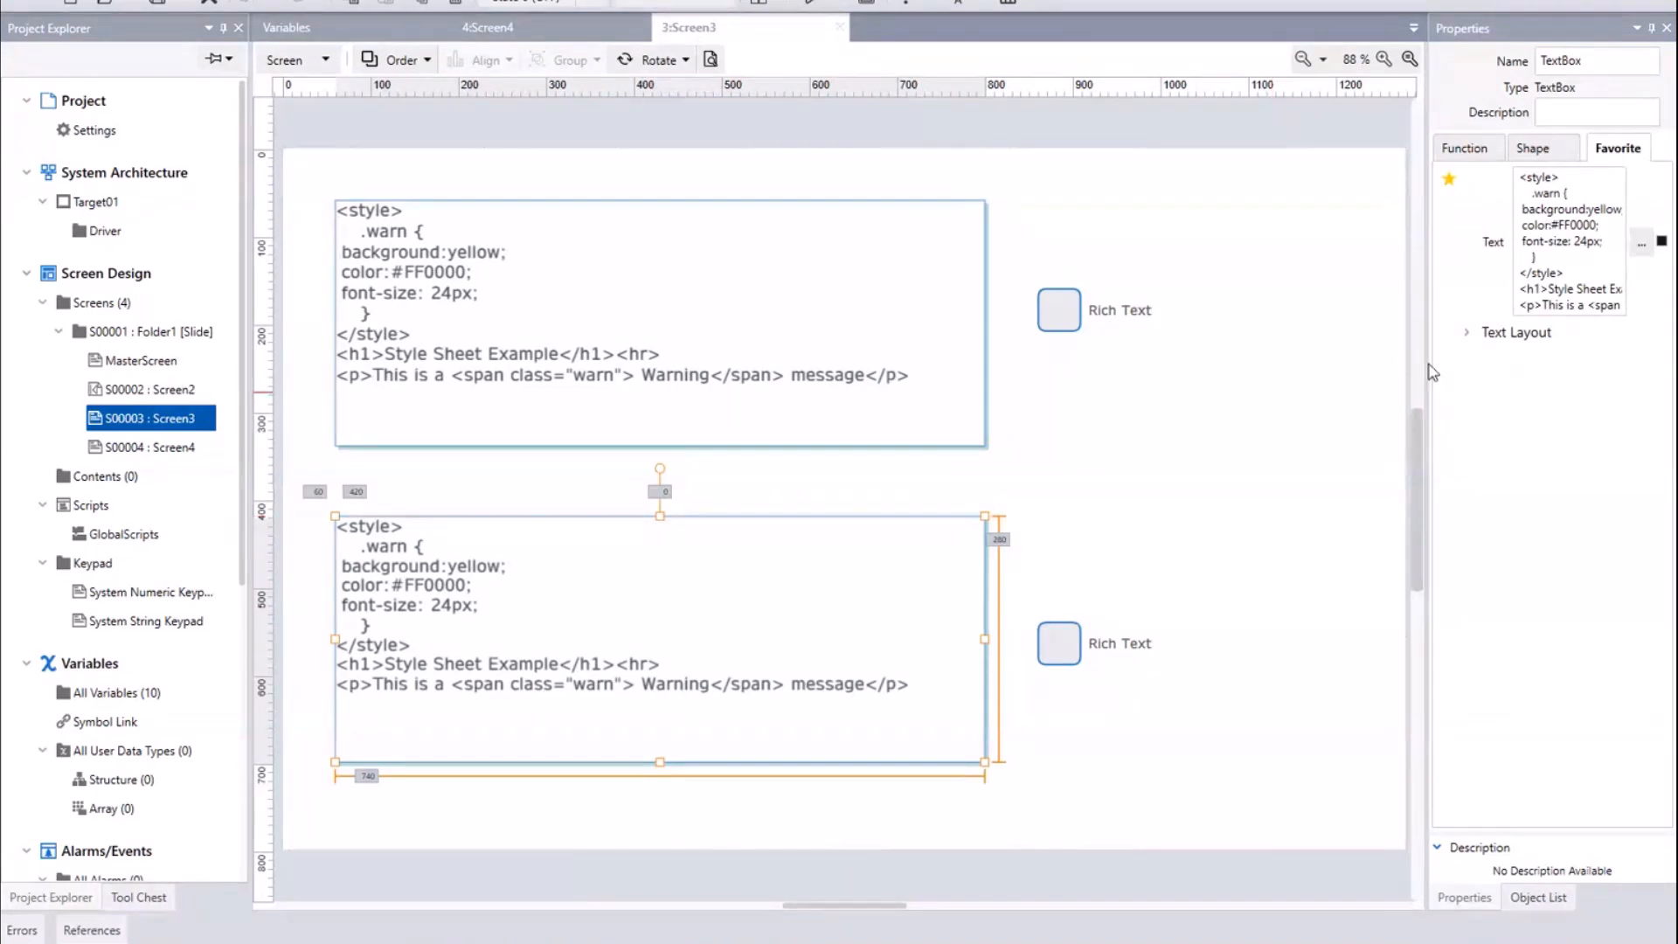
{"action": "left_click_drag", "start_coordinate": [1426, 371], "coordinate": [1082, 389]}
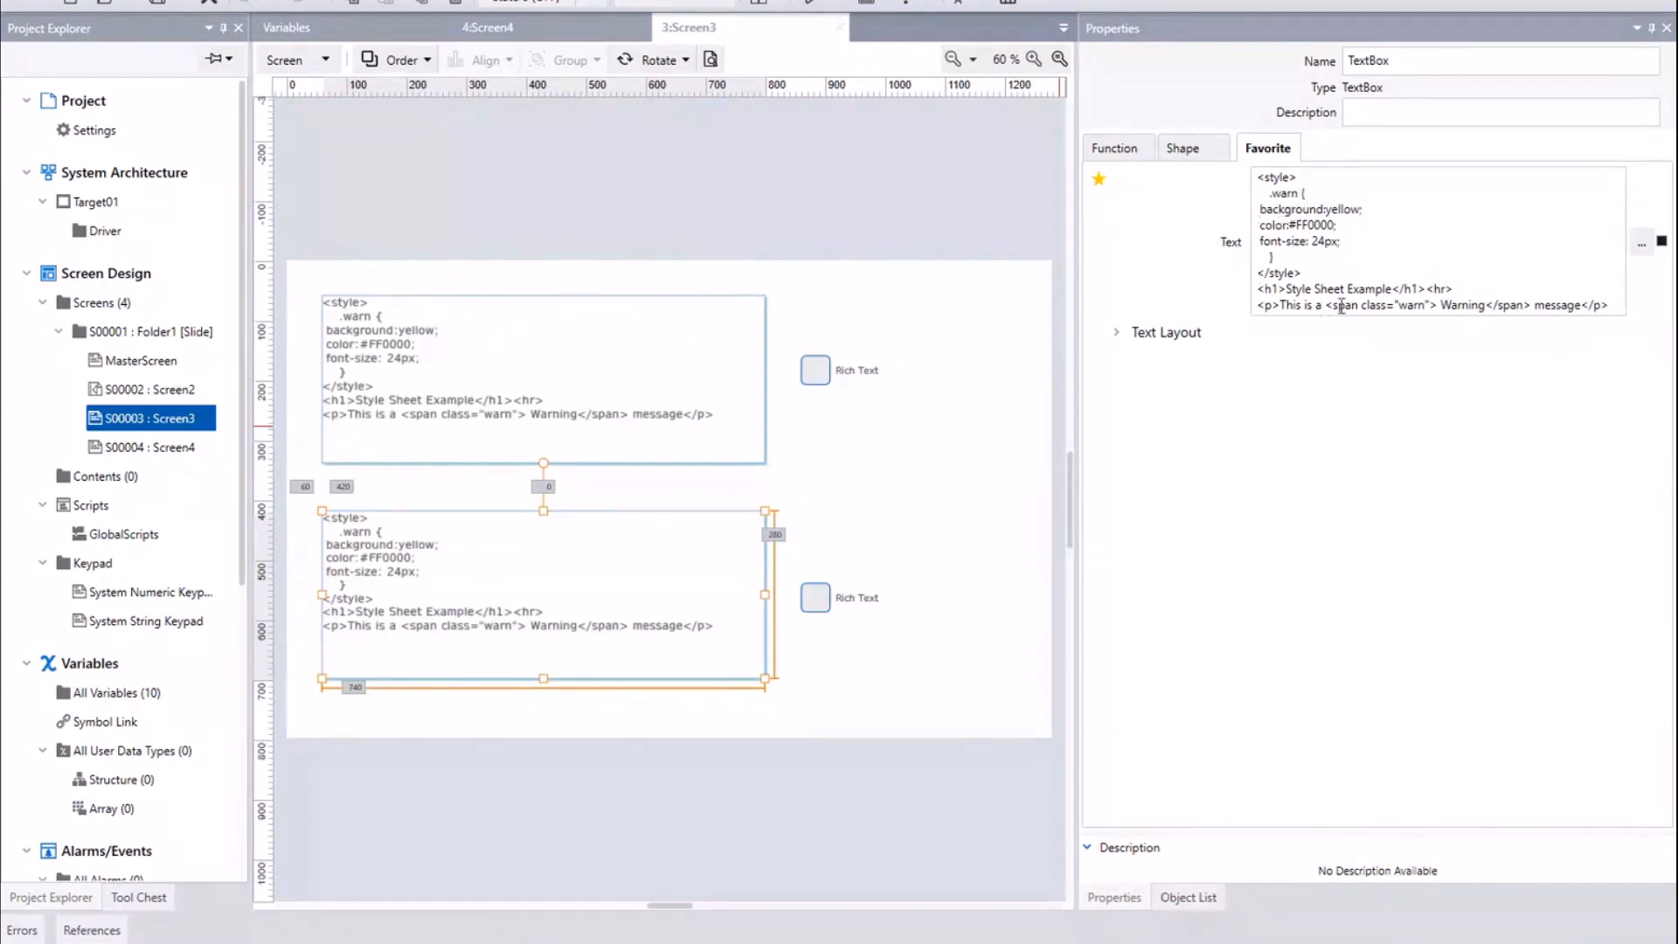
{"action": "left_click", "coordinate": [1643, 250]}
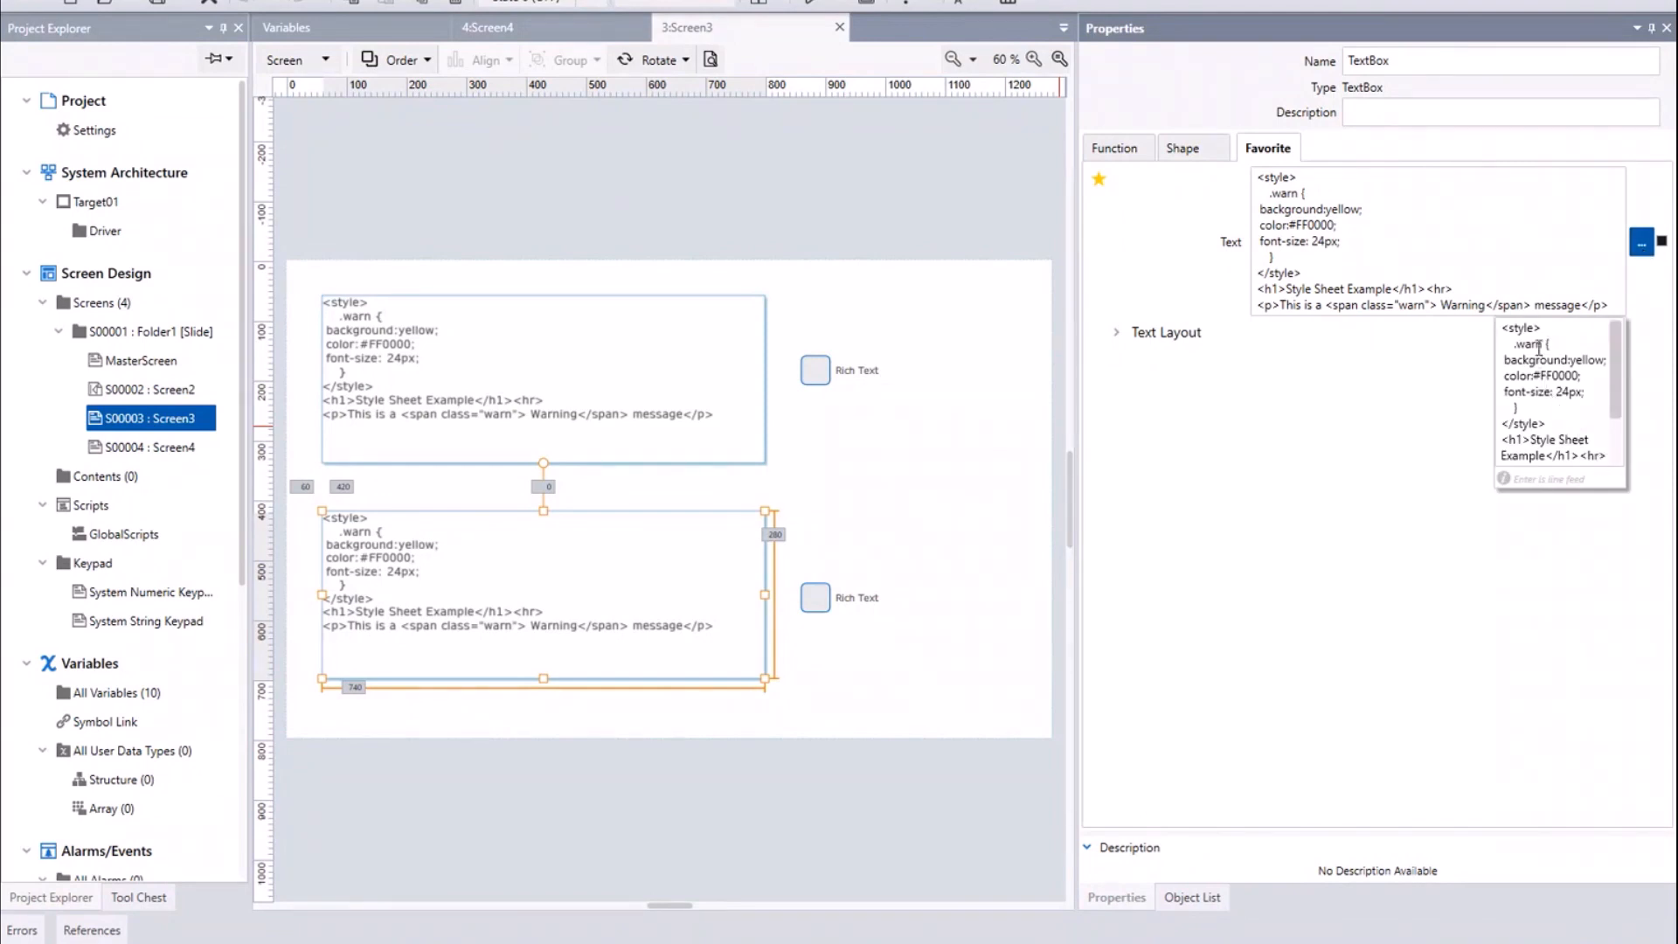
Step: Copy the lower text box's whole text, clear it and enter only <style> in its place
{"action": "left_click", "coordinate": [1518, 390]}
{"action": "key", "text": "ctrl+a"}
{"action": "key", "text": "ctrl+c"}
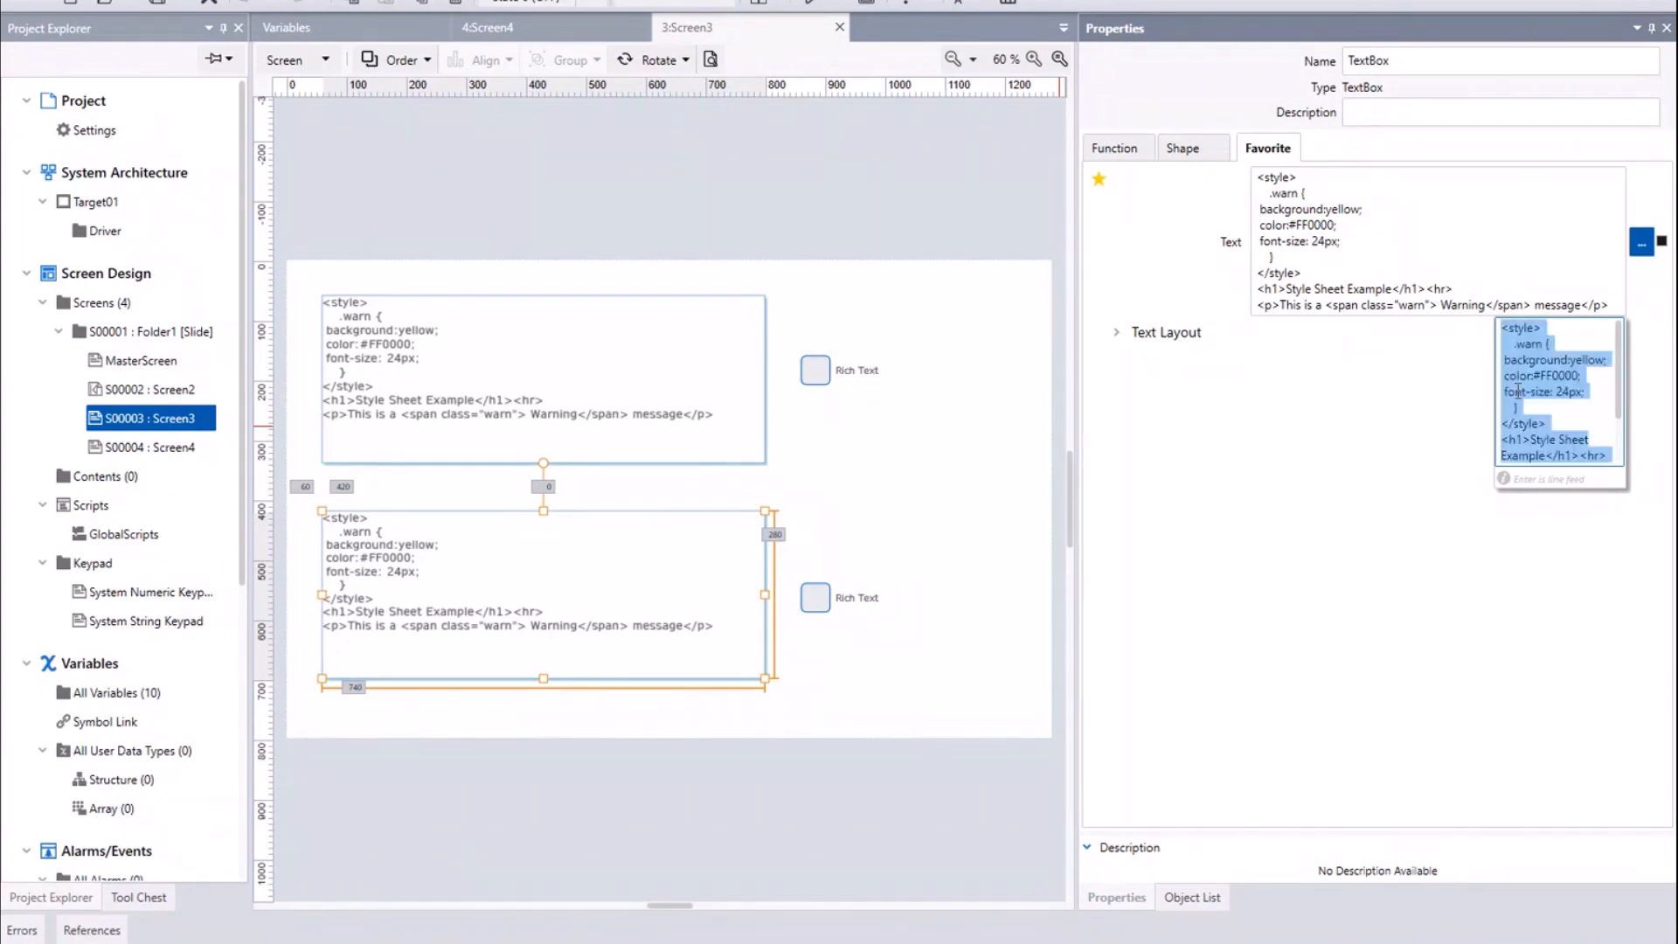
{"action": "key", "text": "Delete"}
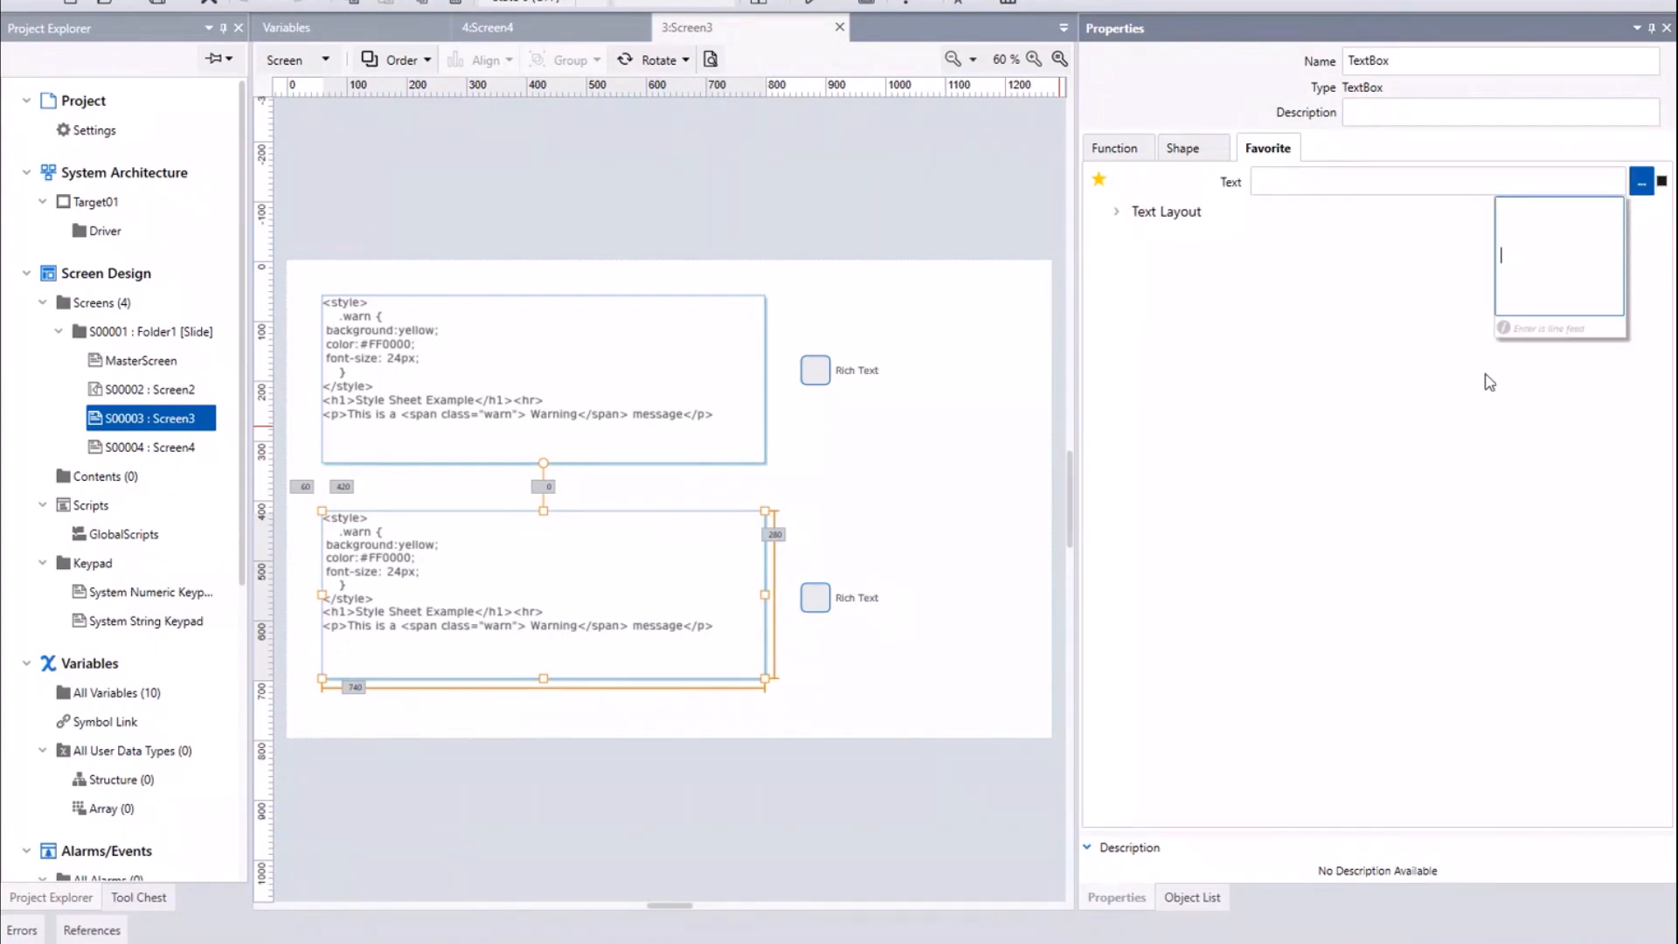
{"action": "left_click", "coordinate": [1280, 180]}
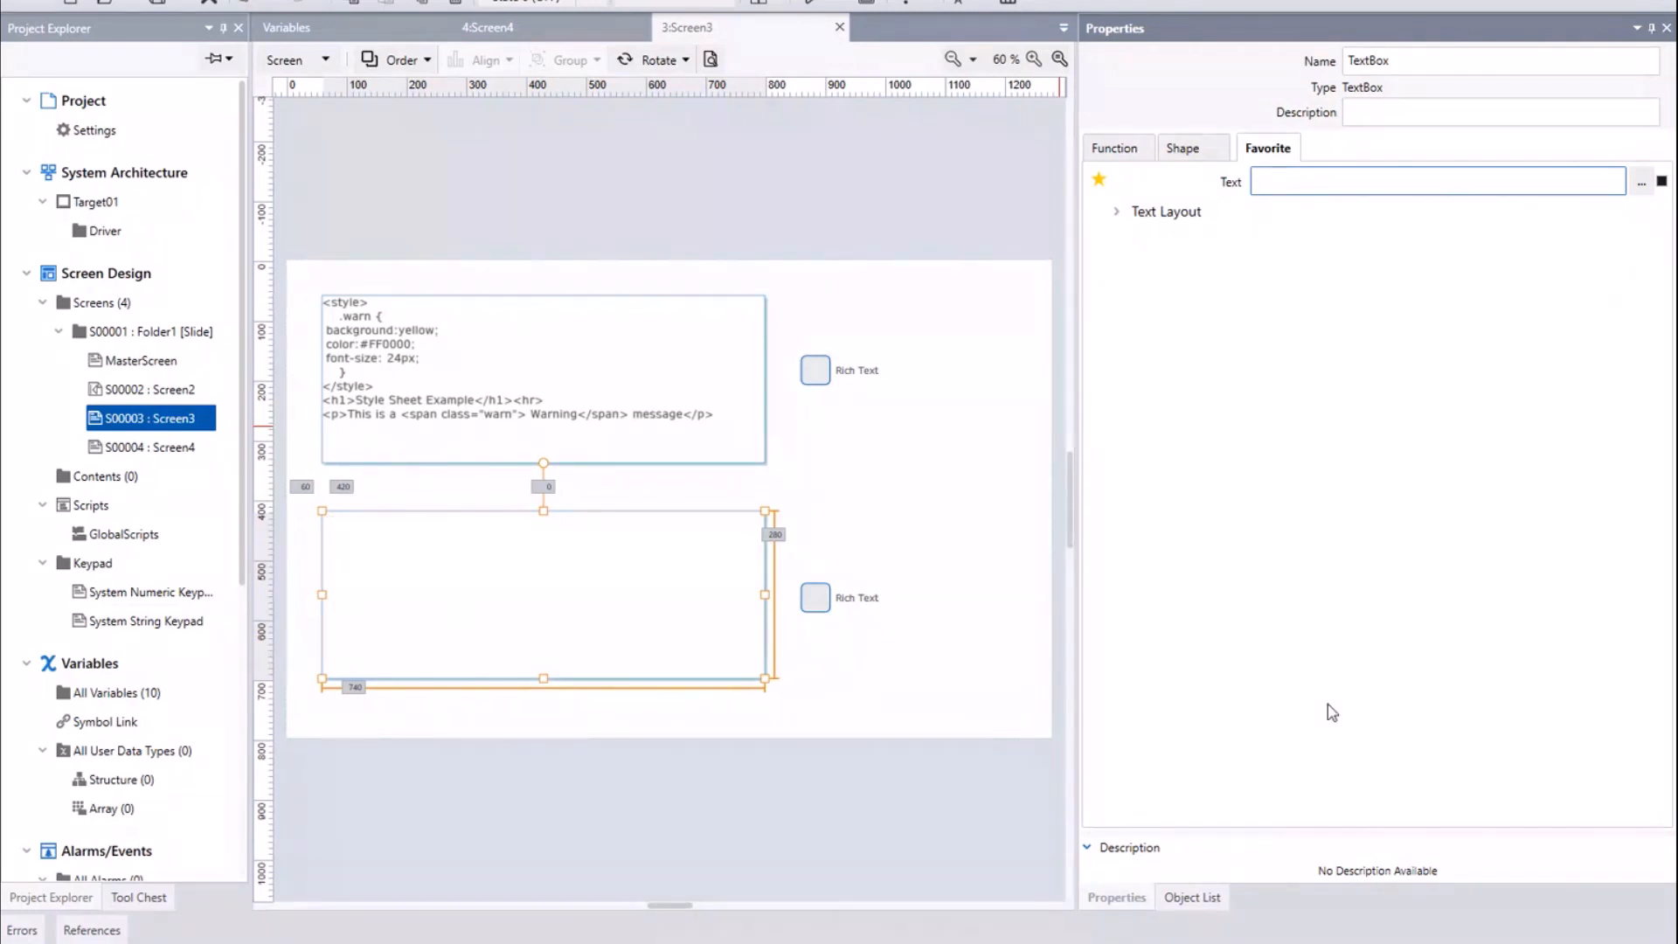
{"action": "type", "text": "<style>"}
Step: Replace the <style> entry in the lower text box with the copied multi-line style sheet text
{"action": "left_click", "coordinate": [1641, 186]}
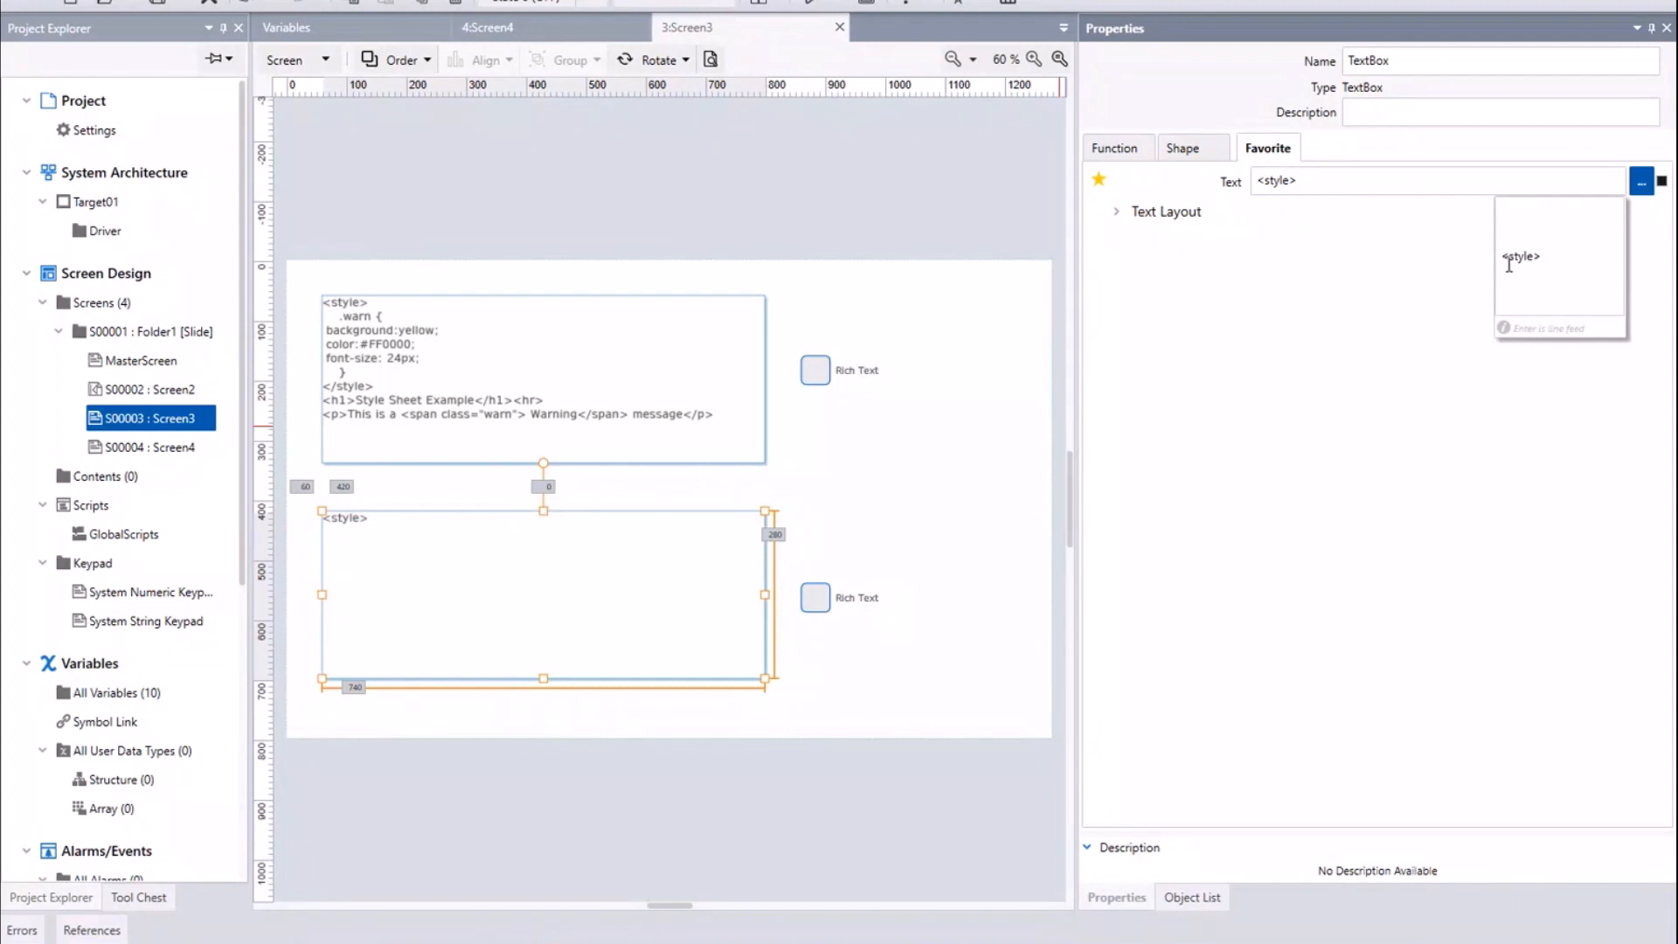
{"action": "left_click_drag", "start_coordinate": [1556, 257], "coordinate": [1438, 261]}
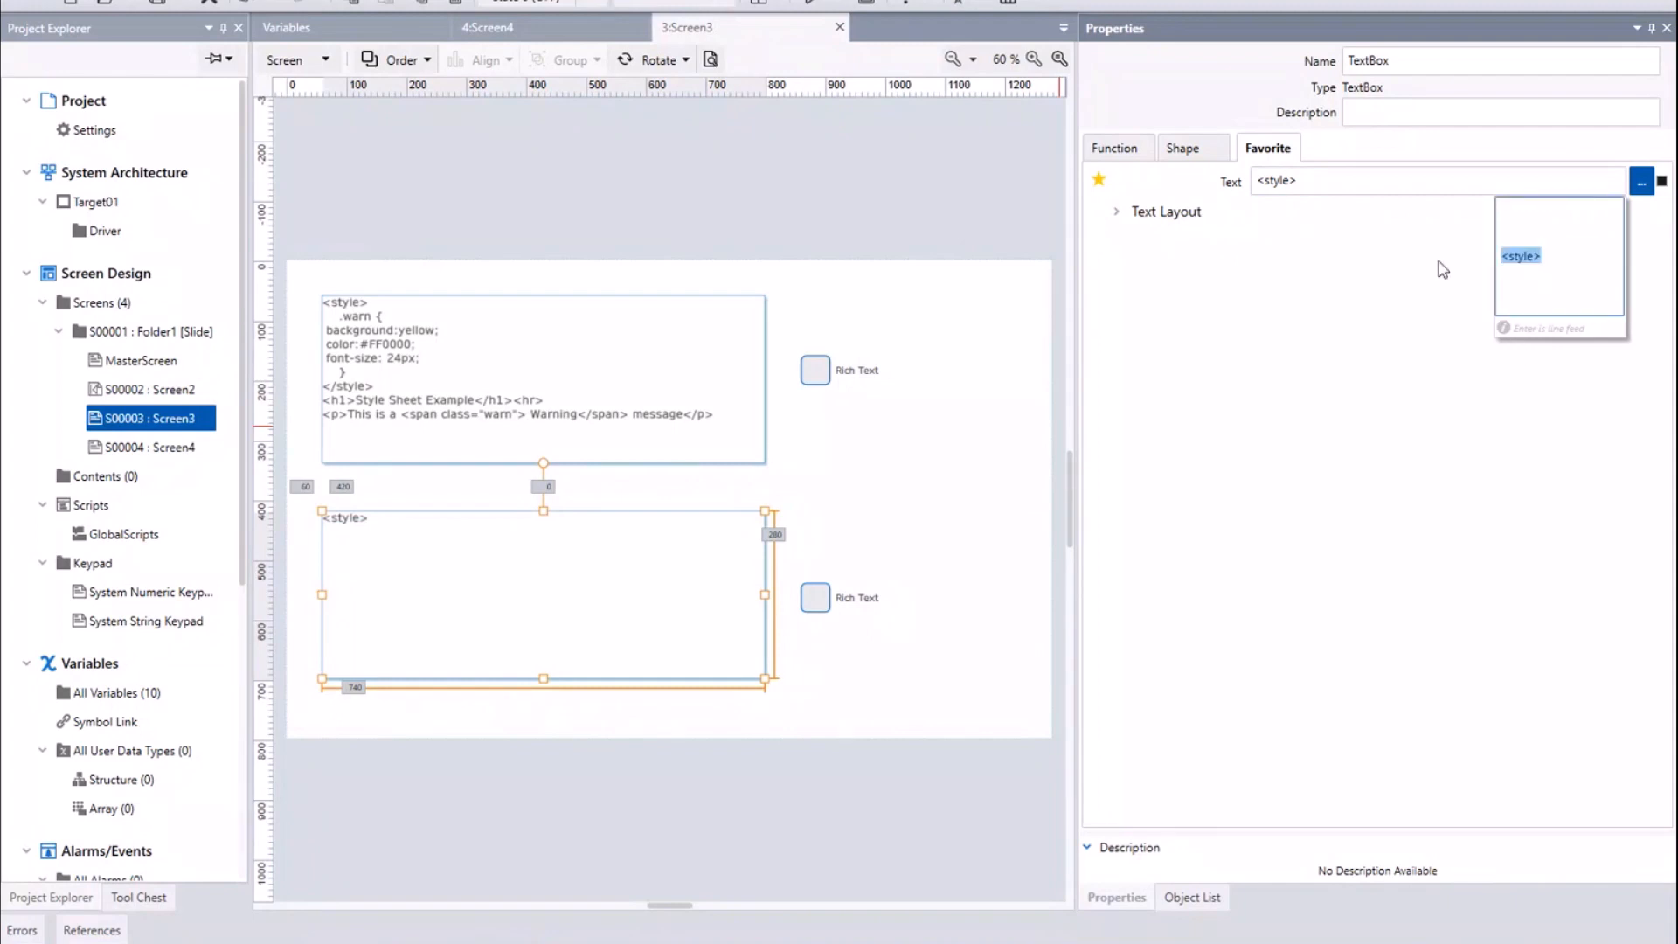
{"action": "key", "text": "ctrl+v"}
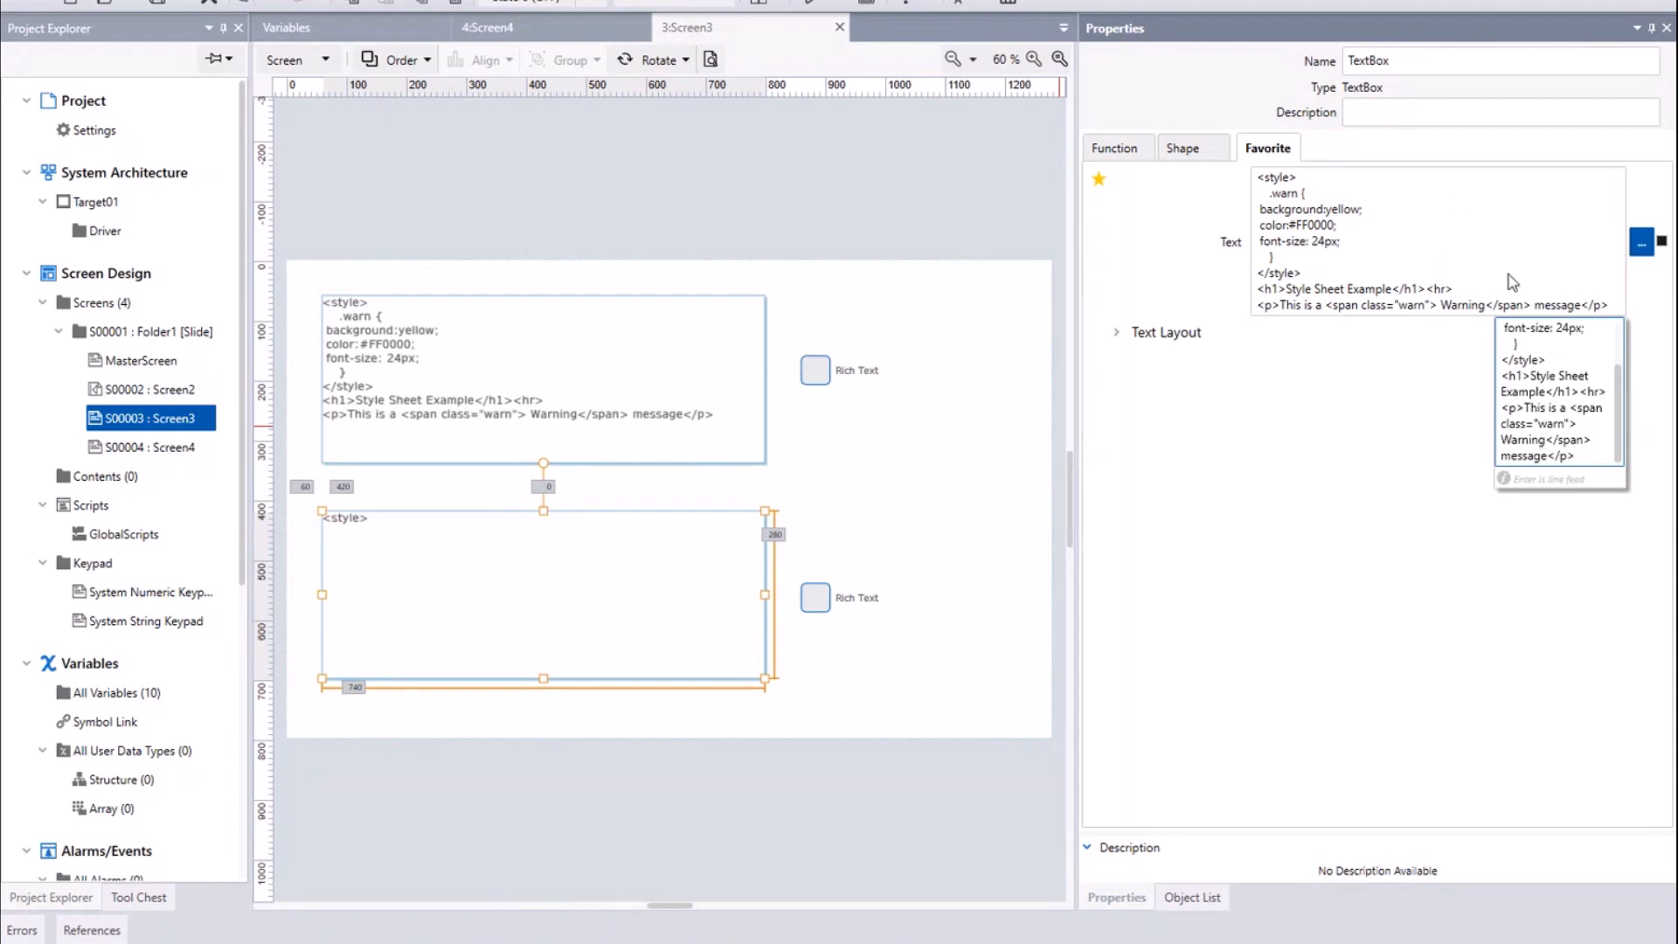
{"action": "left_click", "coordinate": [1509, 532]}
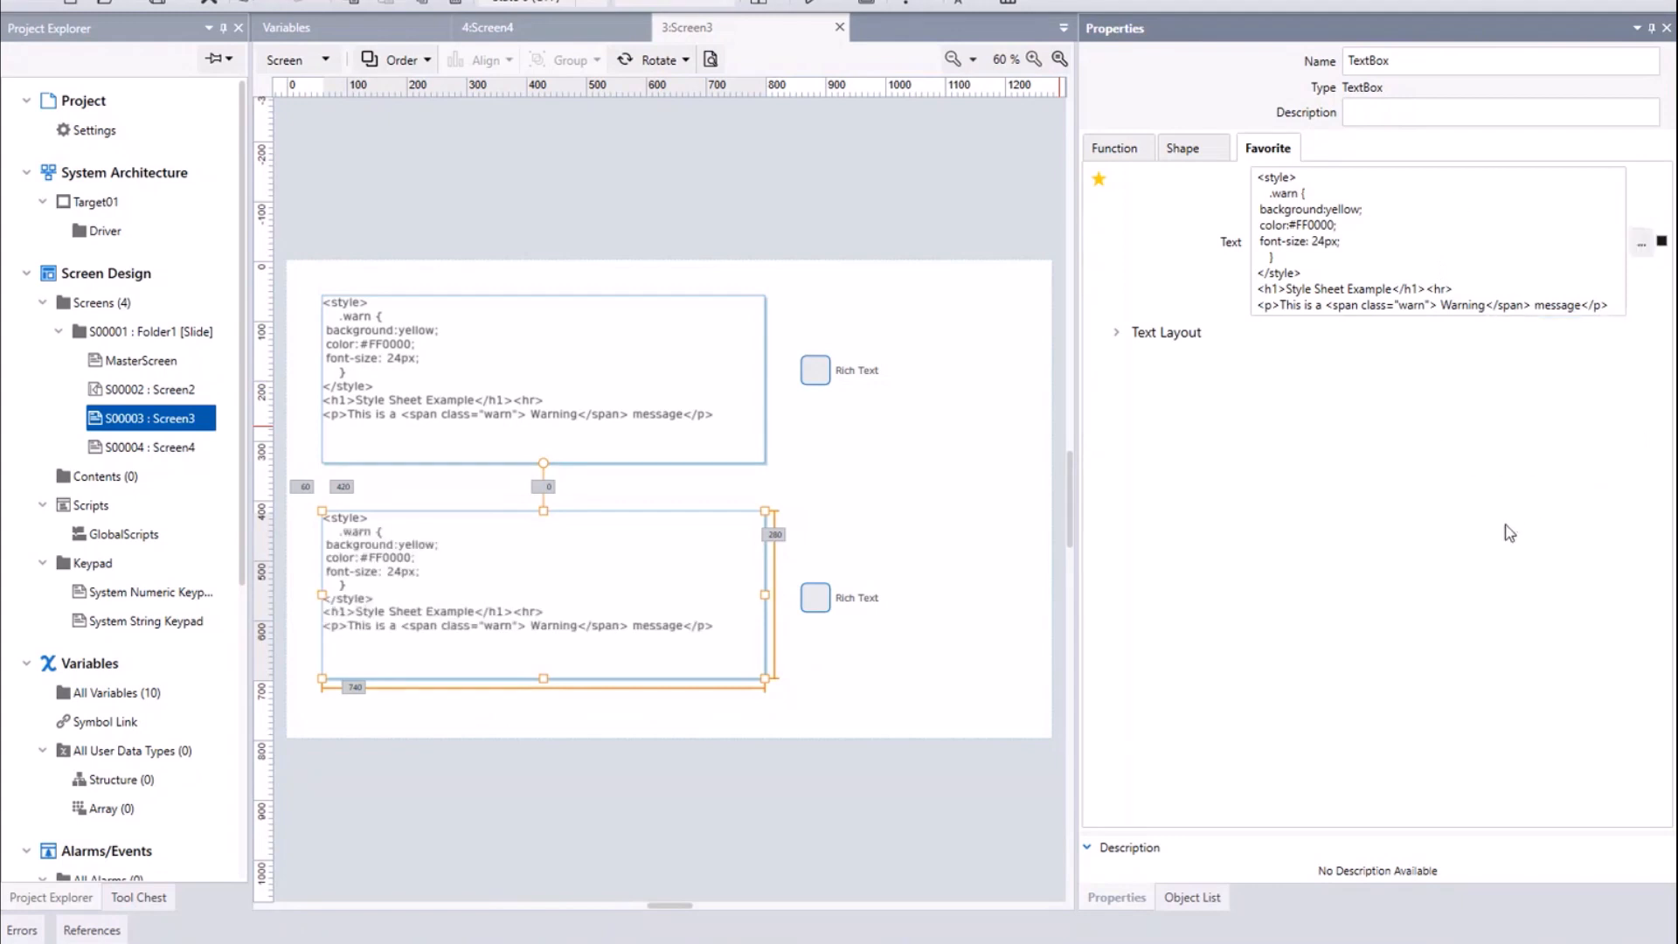
Step: Compare the text layout settings of the lower and upper text boxes on Screen3, including their Rich Text option
{"action": "left_click", "coordinate": [1116, 337]}
{"action": "left_click", "coordinate": [1187, 152]}
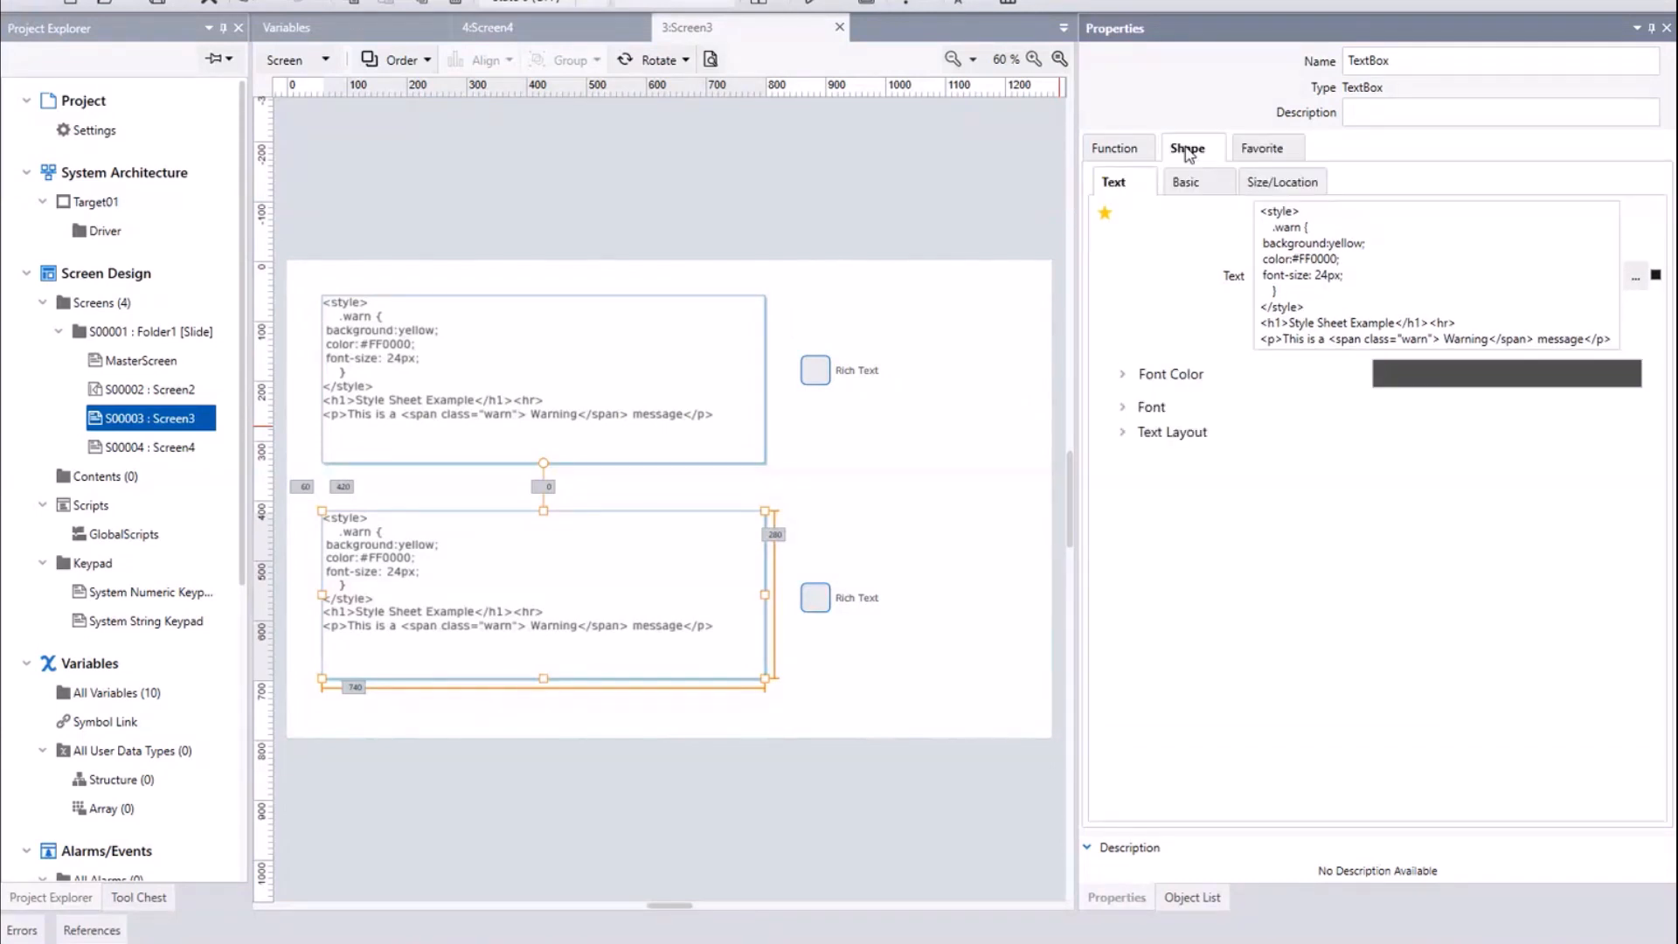
{"action": "left_click", "coordinate": [1122, 434]}
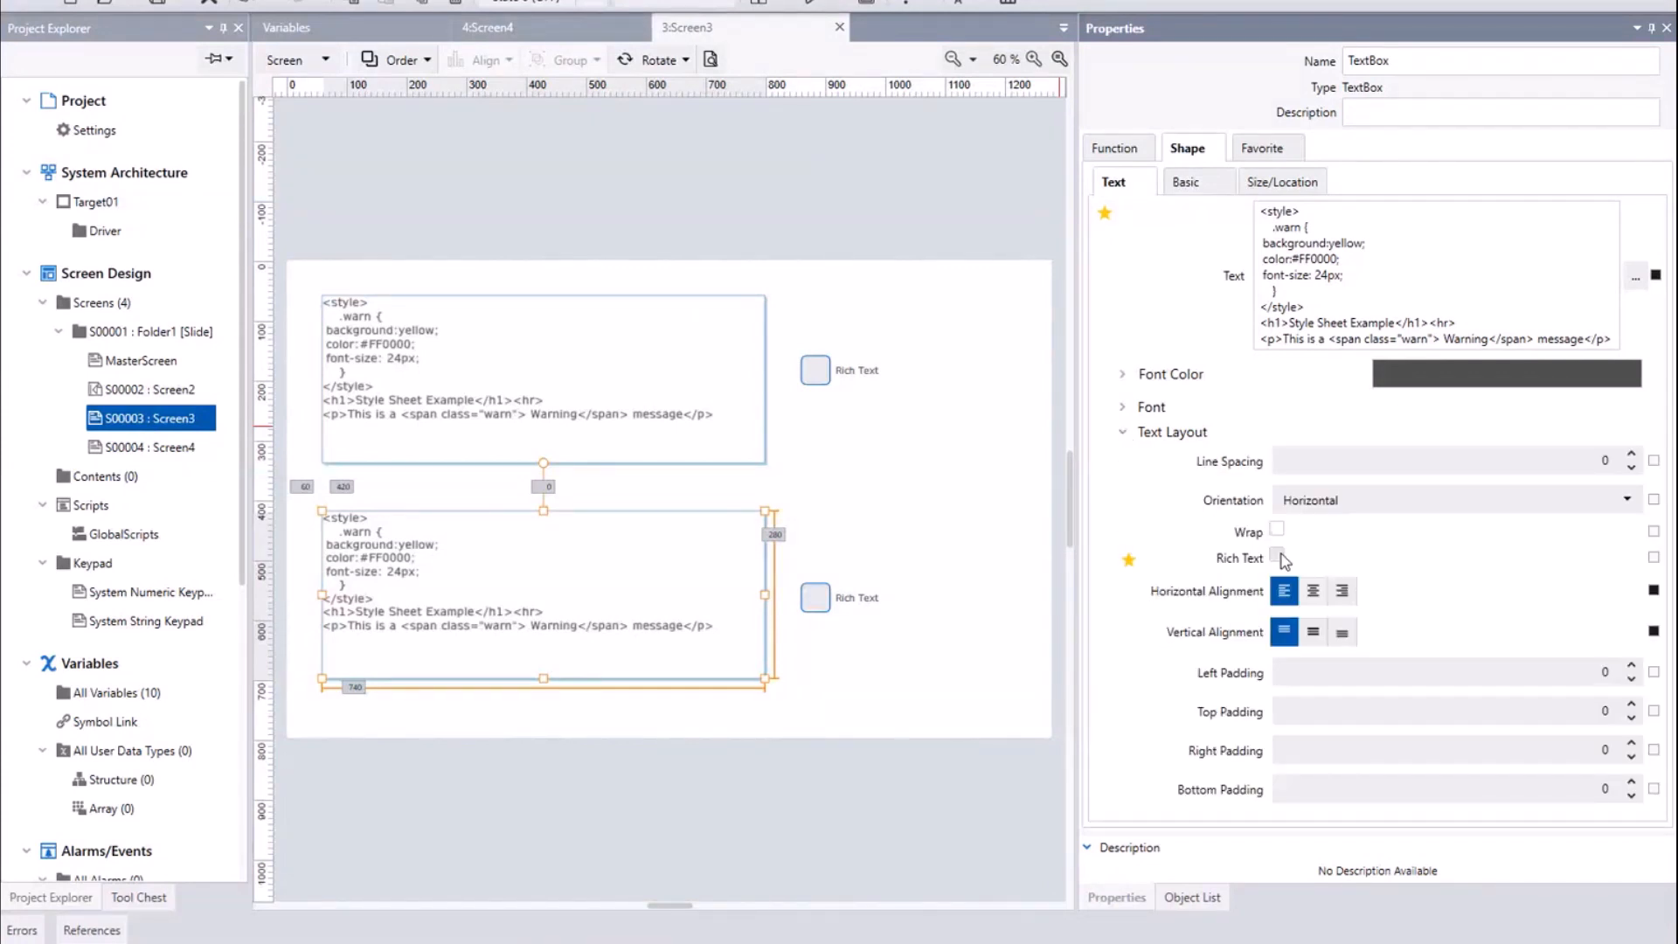
{"action": "left_click", "coordinate": [603, 398]}
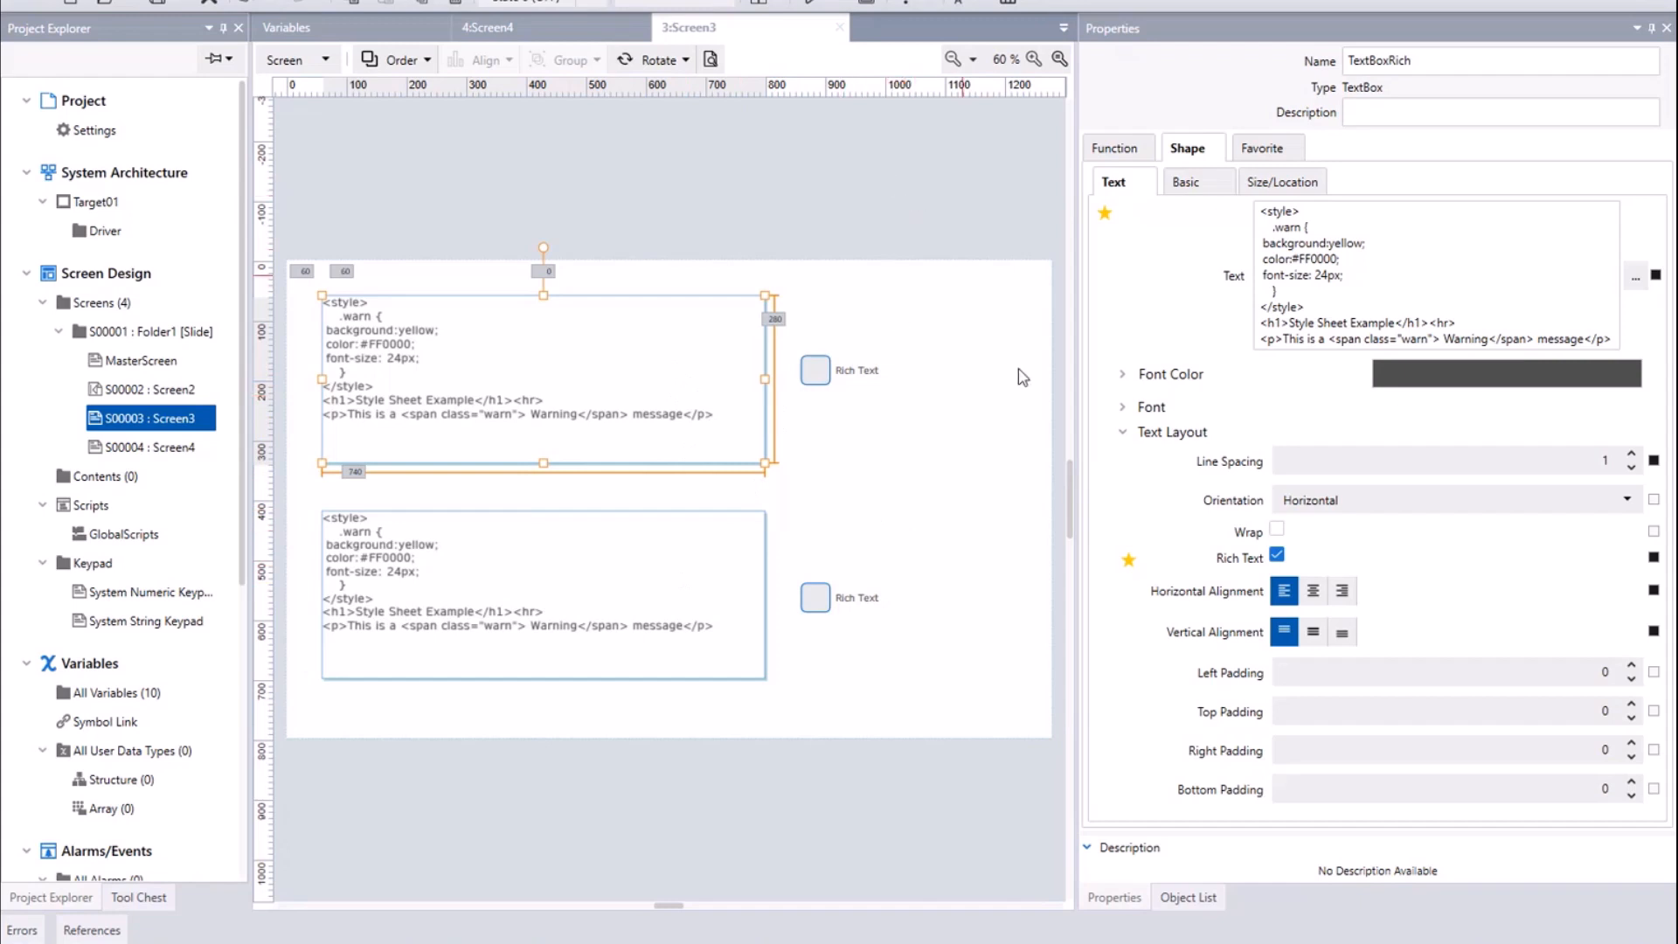
{"action": "left_click", "coordinate": [1014, 464]}
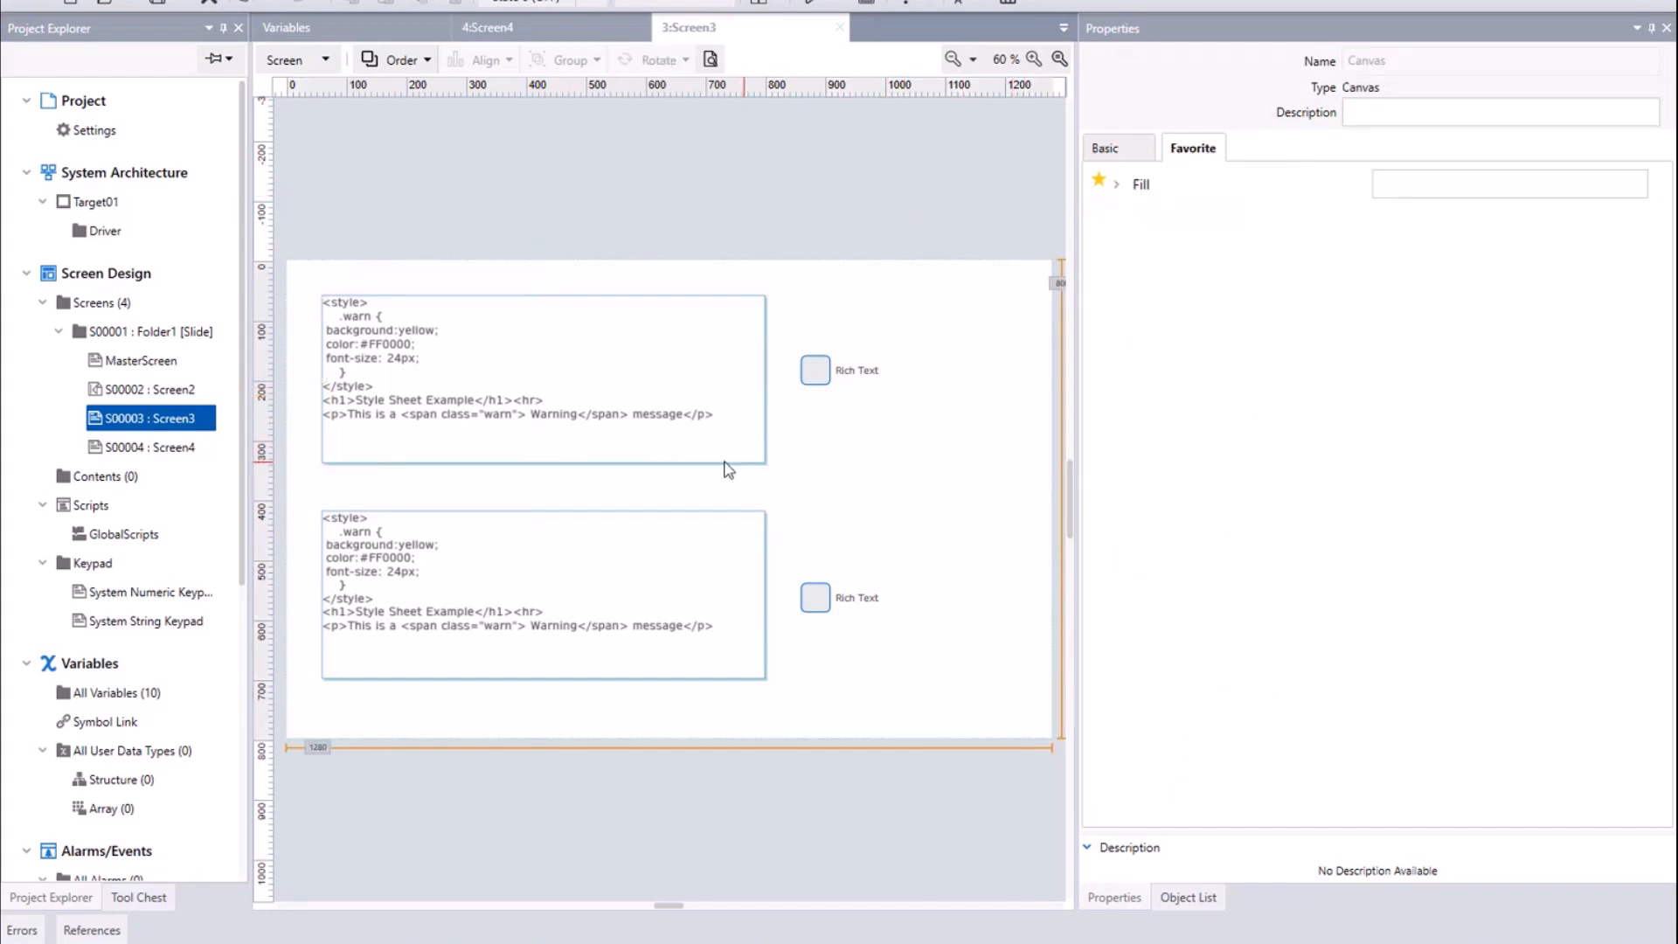
Step: On Screen4, check which variable drives the lower large string display and look it up in the variables list
{"action": "left_click", "coordinate": [536, 27]}
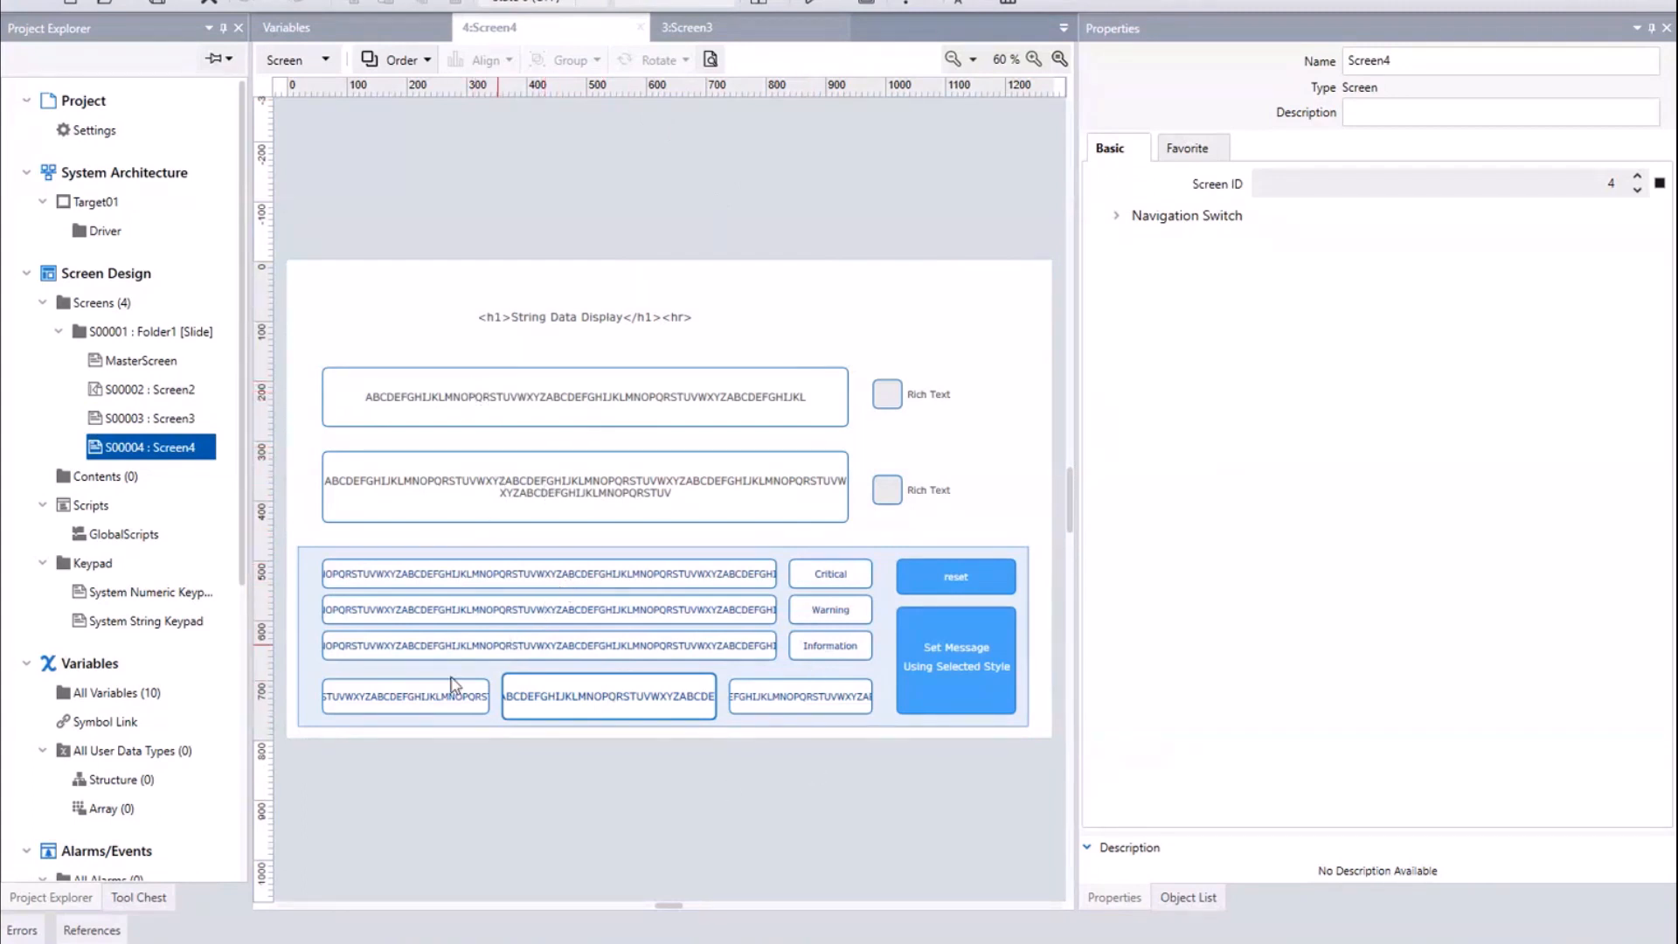
{"action": "left_click", "coordinate": [605, 494]}
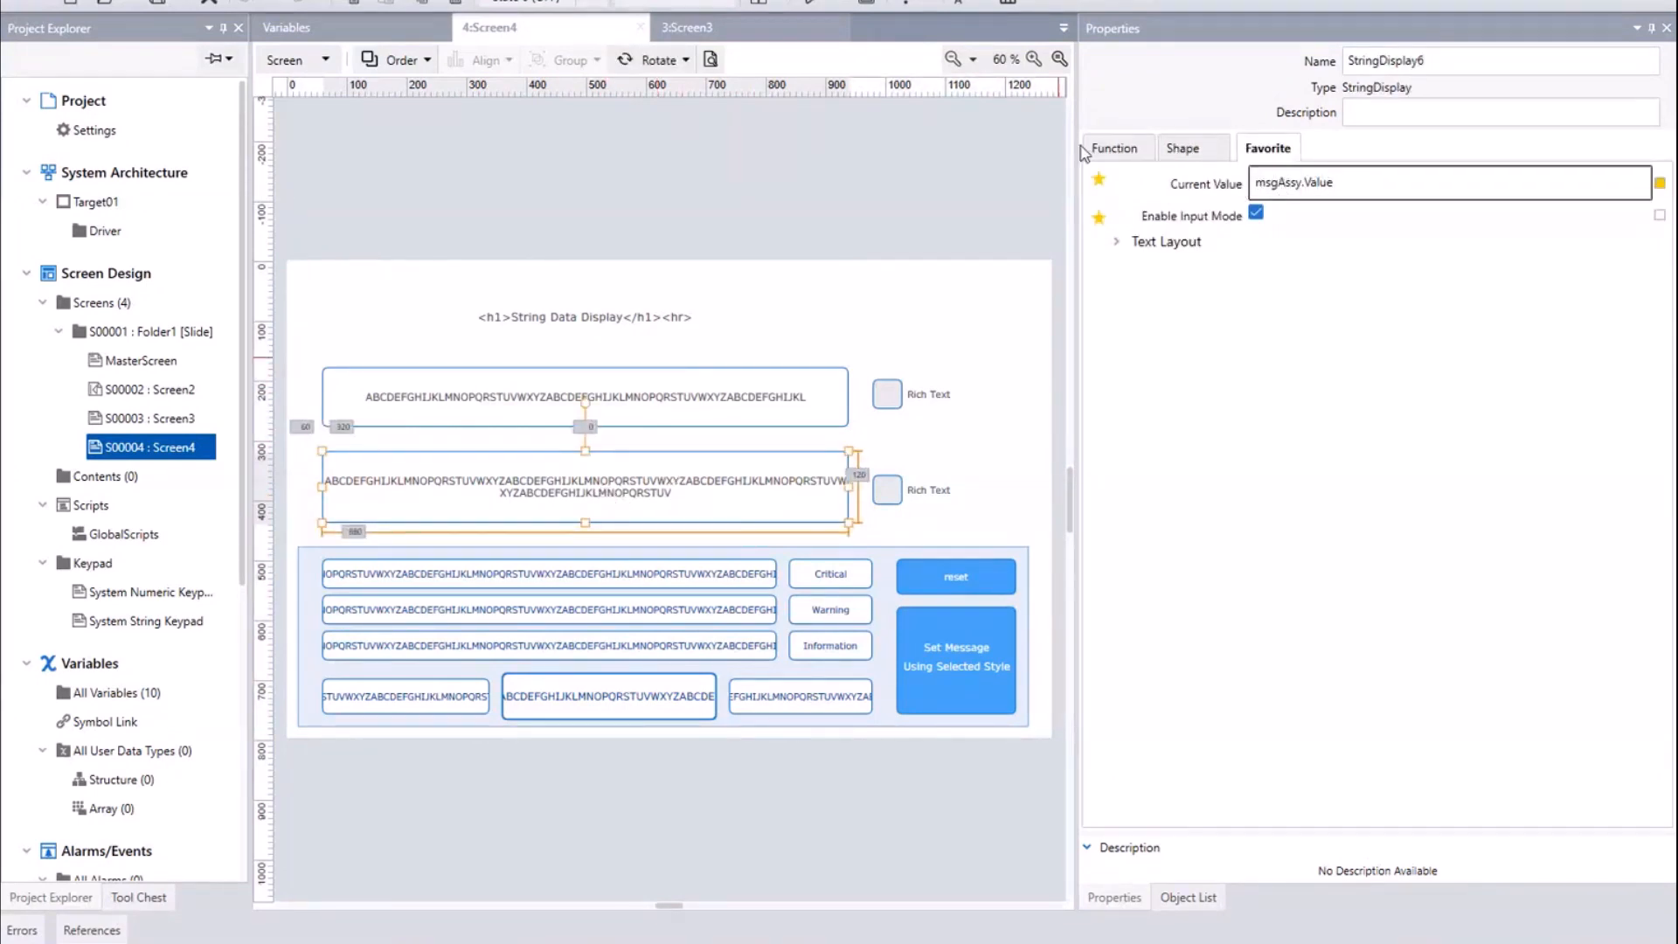
{"action": "left_click", "coordinate": [369, 33]}
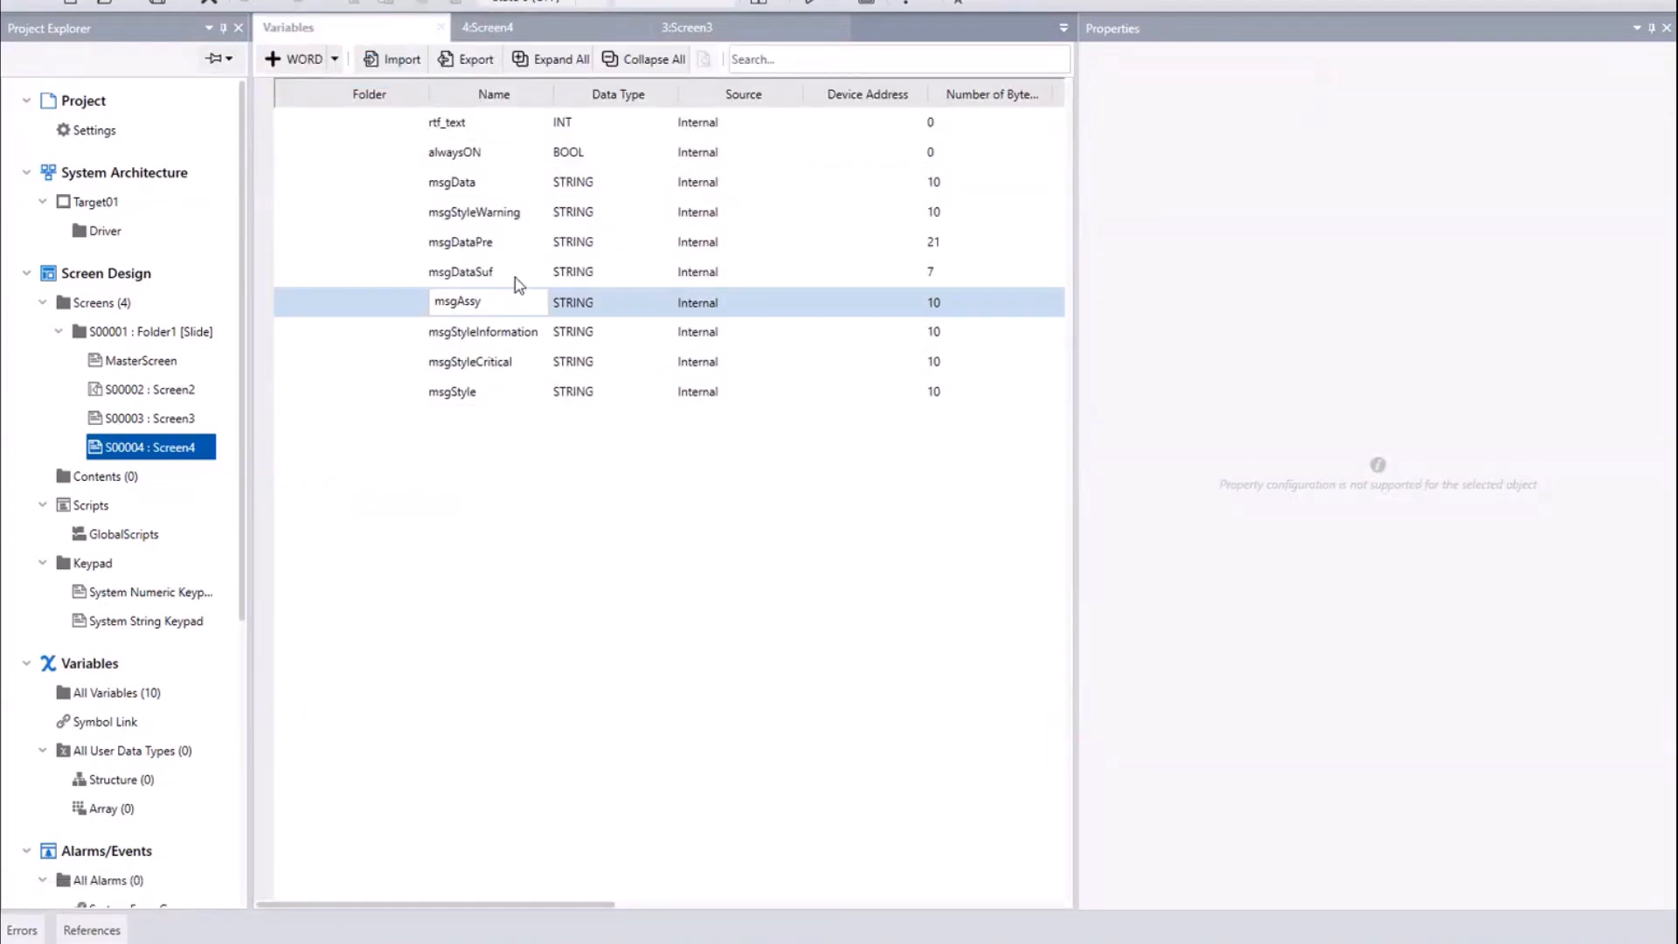
{"action": "left_click", "coordinate": [521, 37]}
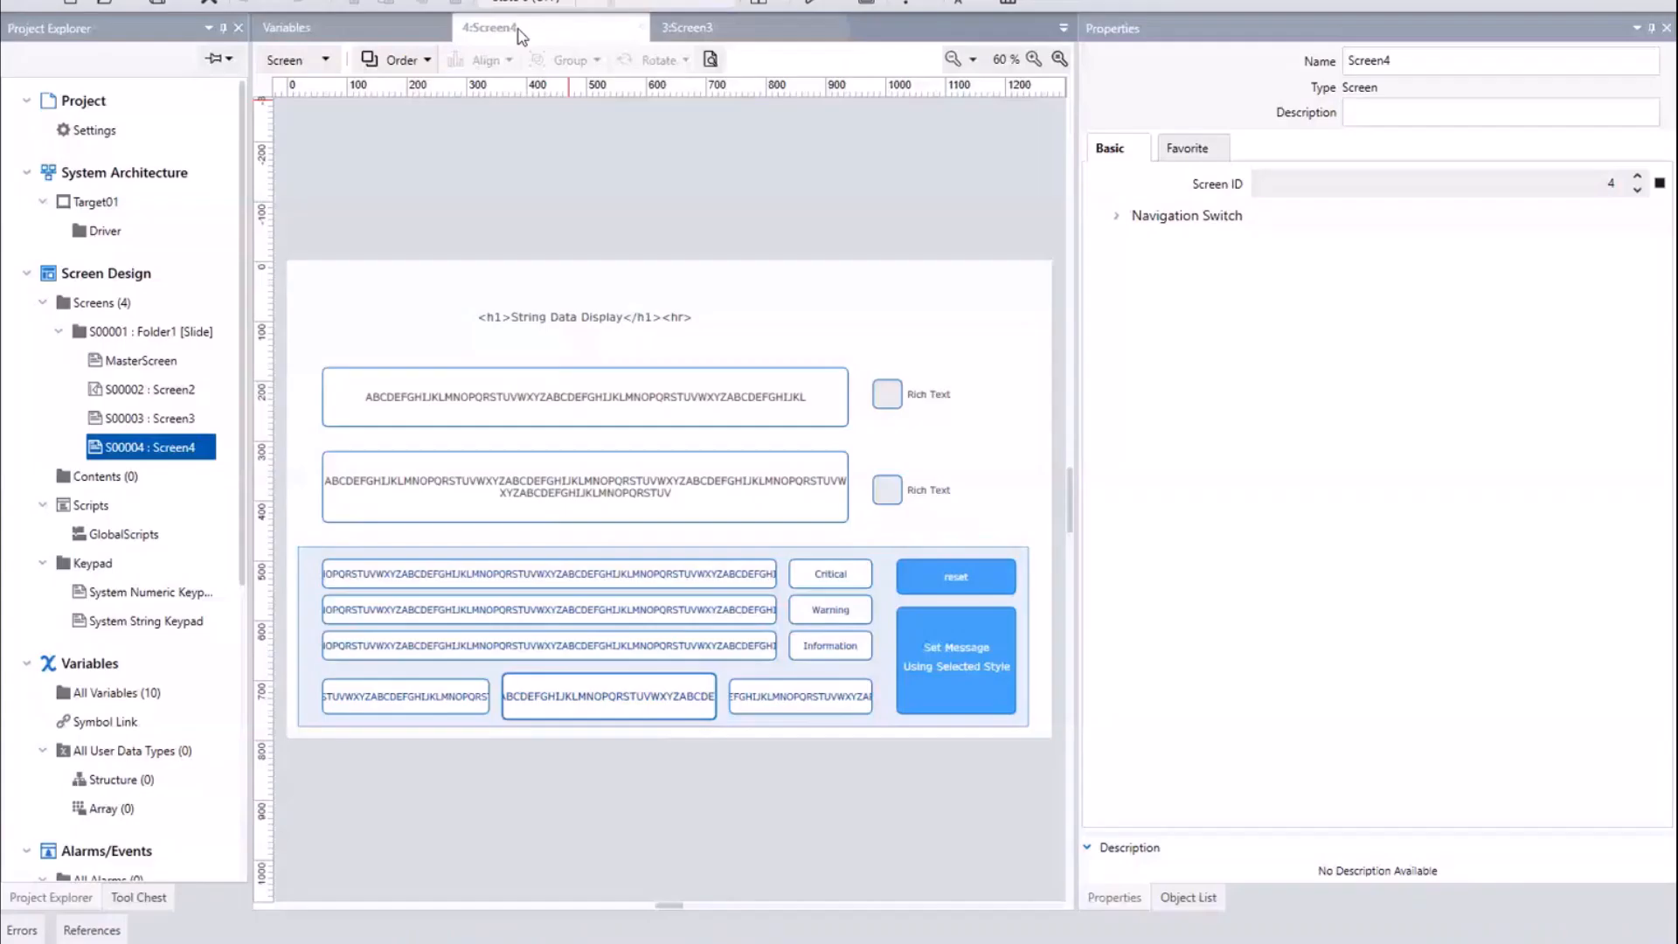
{"action": "left_click", "coordinate": [574, 481]}
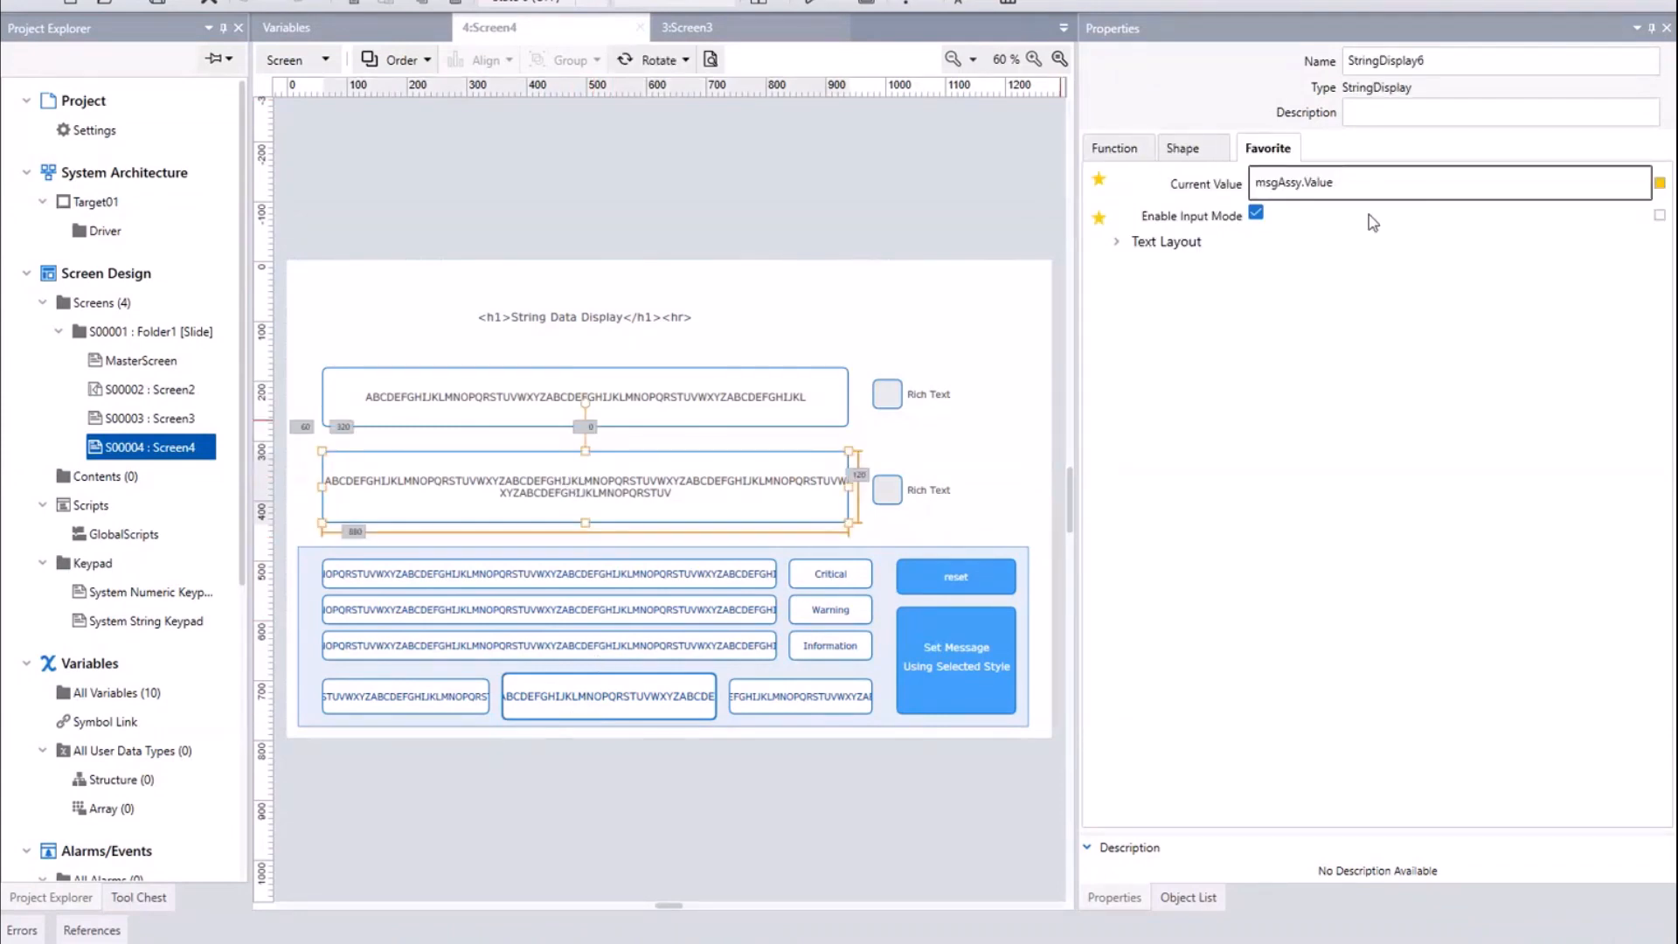
Step: Inspect the variables assigned to the message prefix, message text and message suffix string displays on Screen4
{"action": "left_click", "coordinate": [387, 699]}
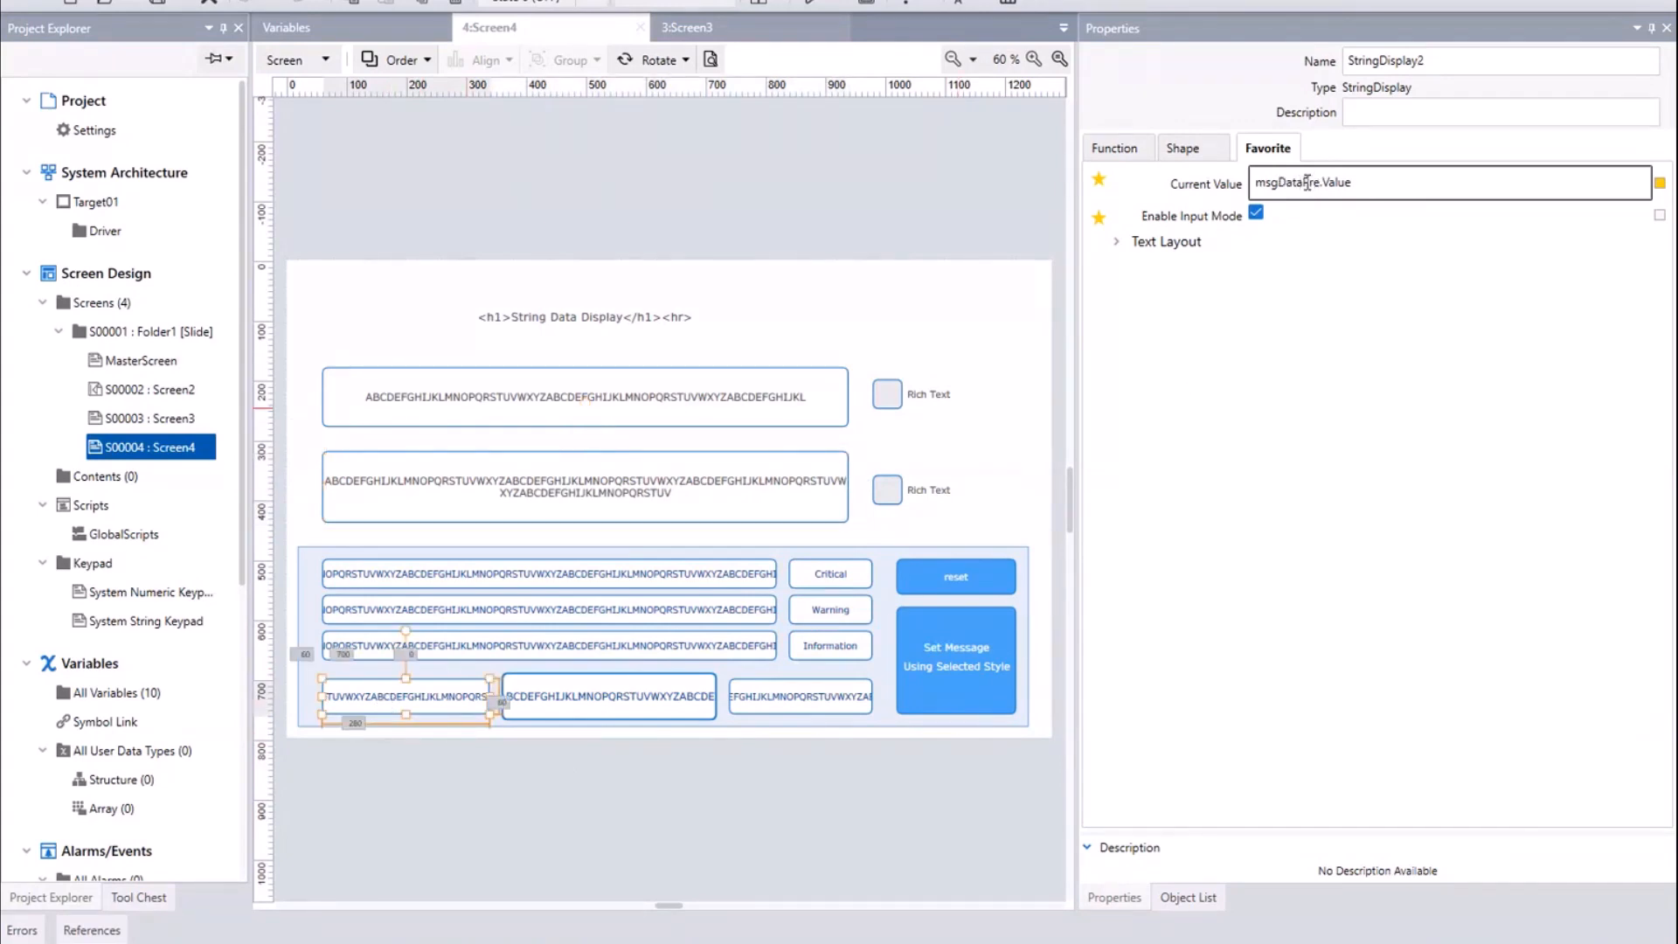
{"action": "left_click", "coordinate": [603, 713]}
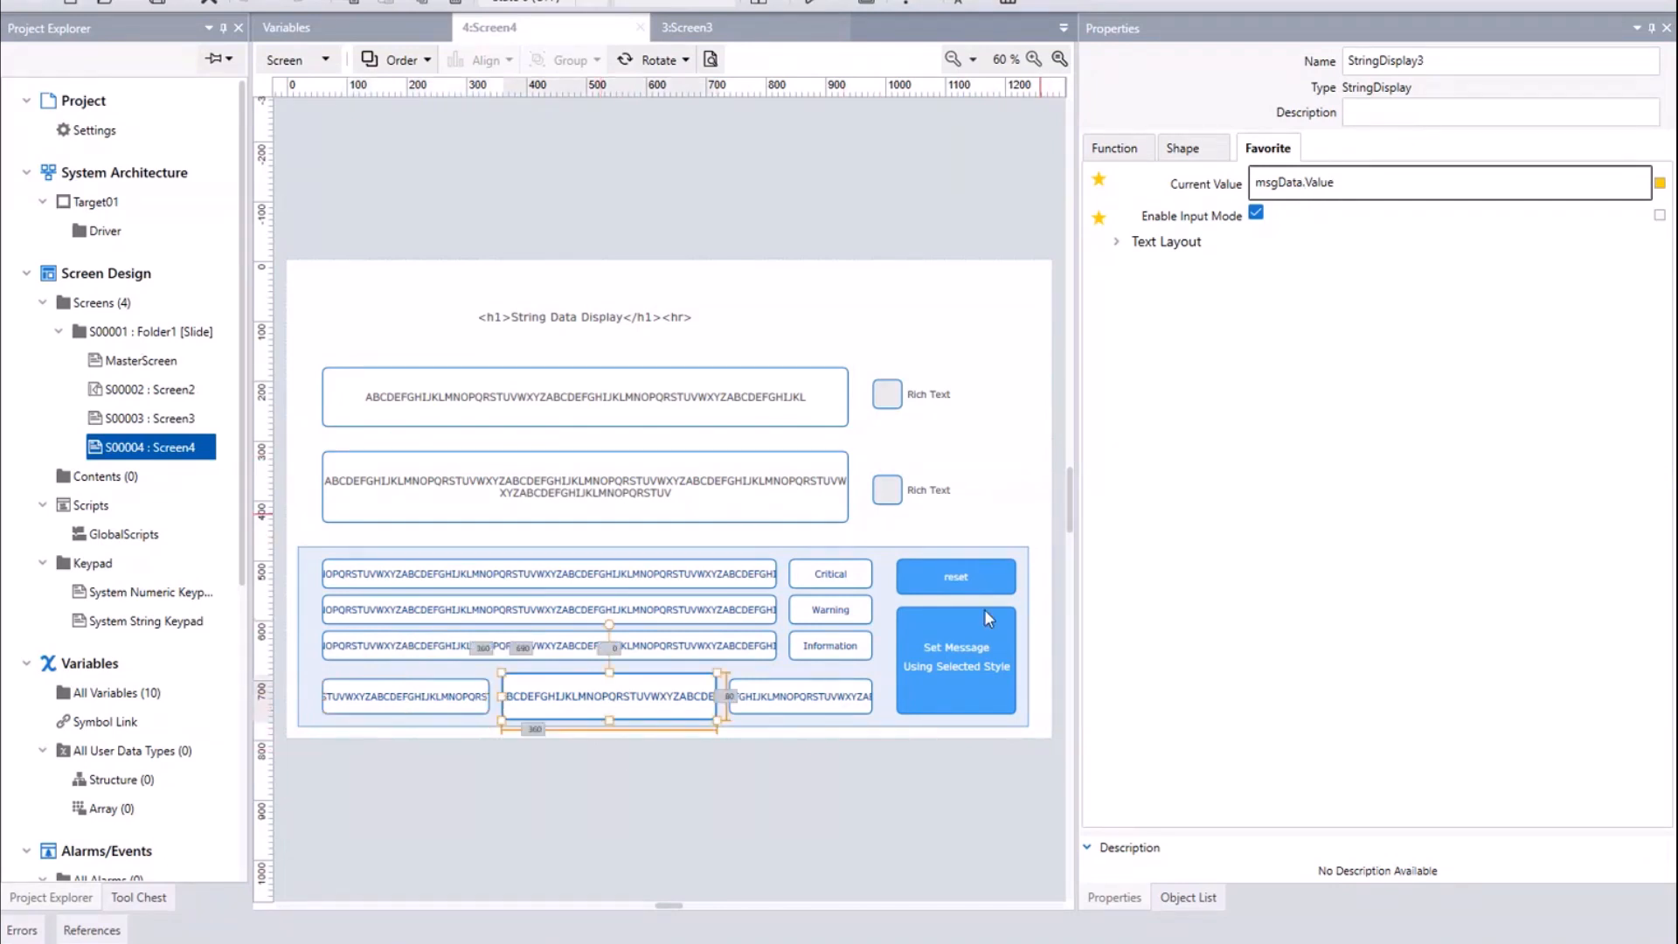
{"action": "left_click", "coordinate": [793, 696]}
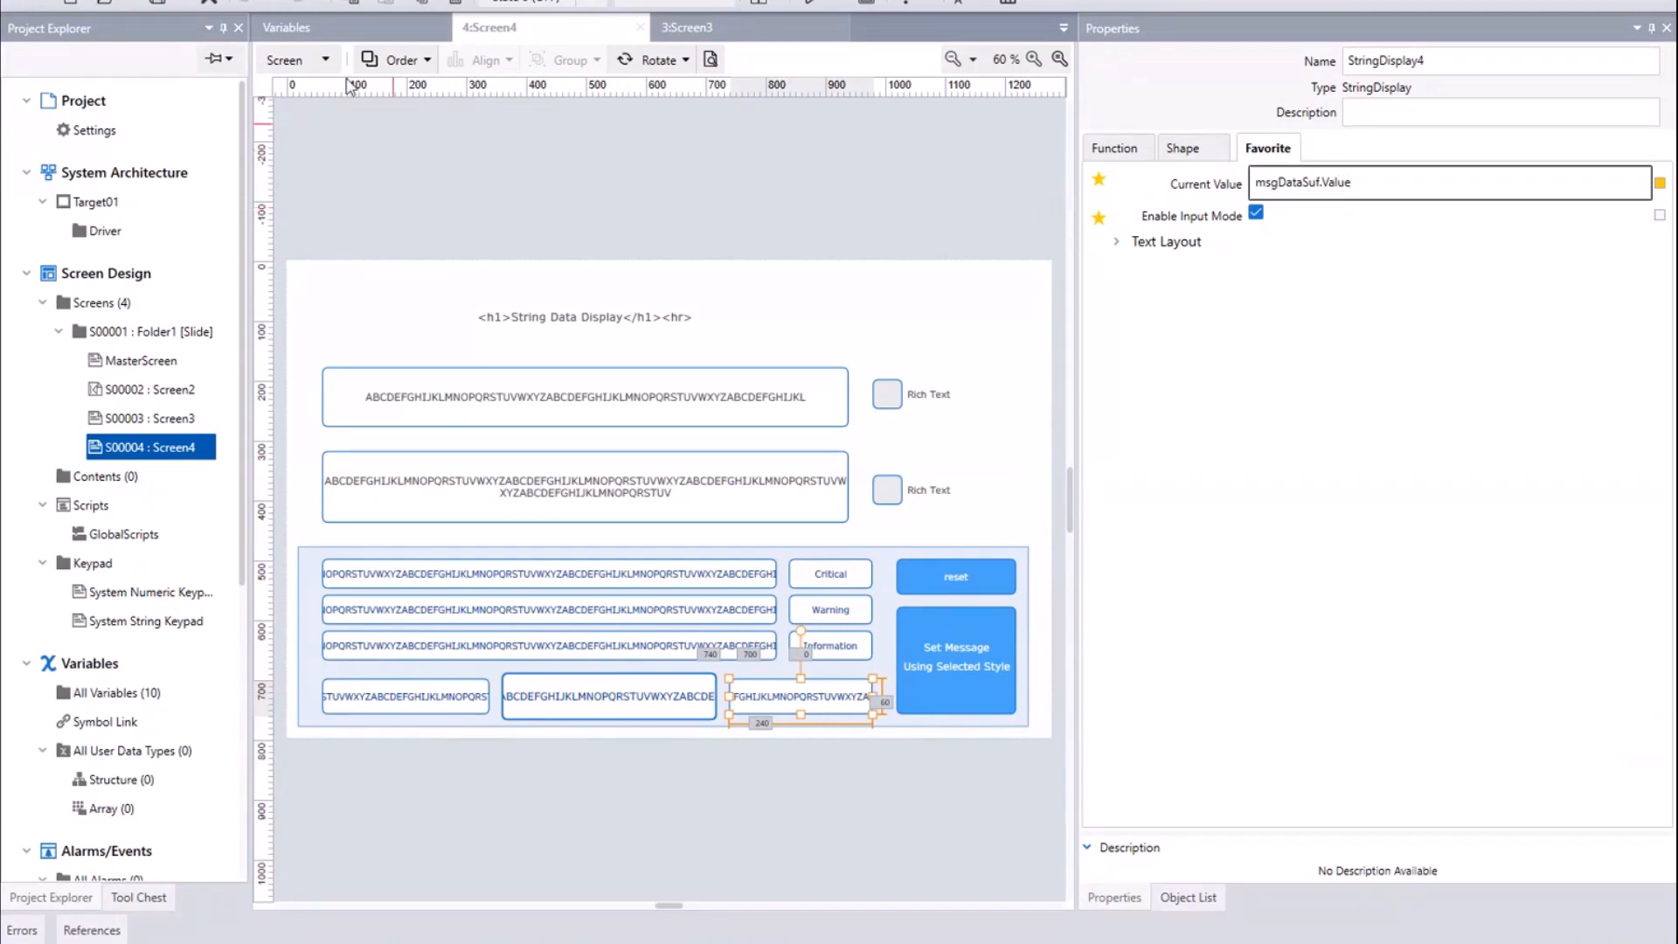
Step: Open Screen4's script enlarged to 127% and examine the SwitchSetMsg block that assembles msgAssy from the style and message variables
{"action": "left_click", "coordinate": [293, 61]}
{"action": "left_click", "coordinate": [281, 124]}
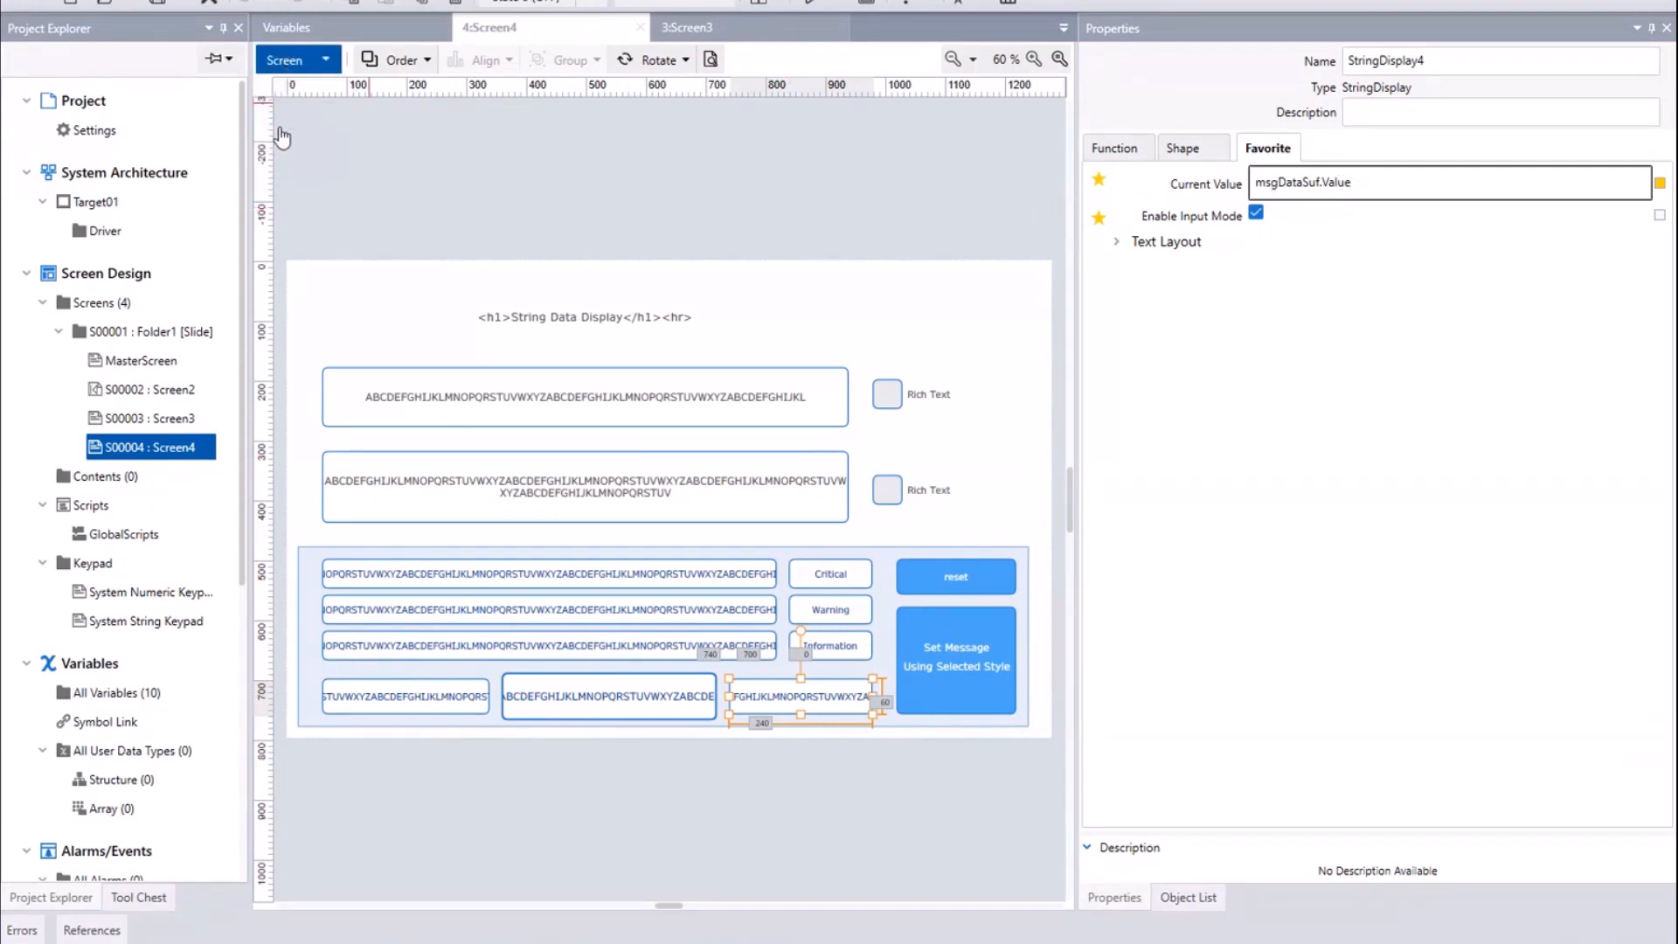
{"action": "left_click", "coordinate": [1034, 58]}
{"action": "left_click", "coordinate": [1034, 58]}
{"action": "left_click", "coordinate": [1033, 59]}
{"action": "left_click", "coordinate": [1033, 58]}
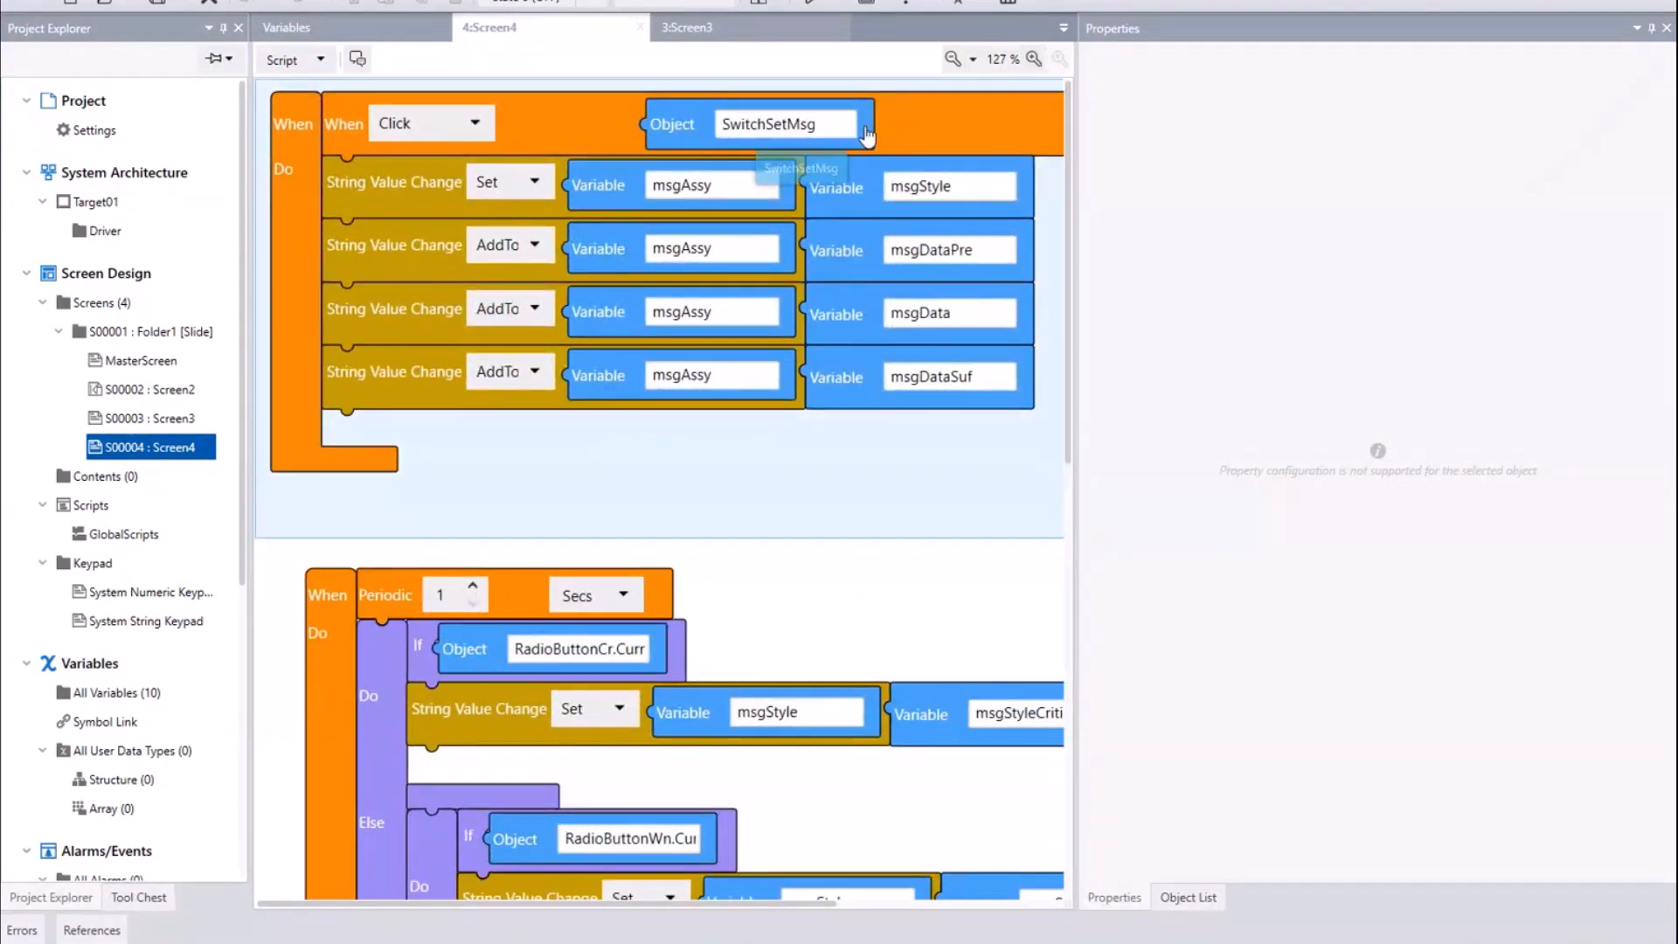
{"action": "left_click_drag", "start_coordinate": [994, 255], "coordinate": [1005, 284]}
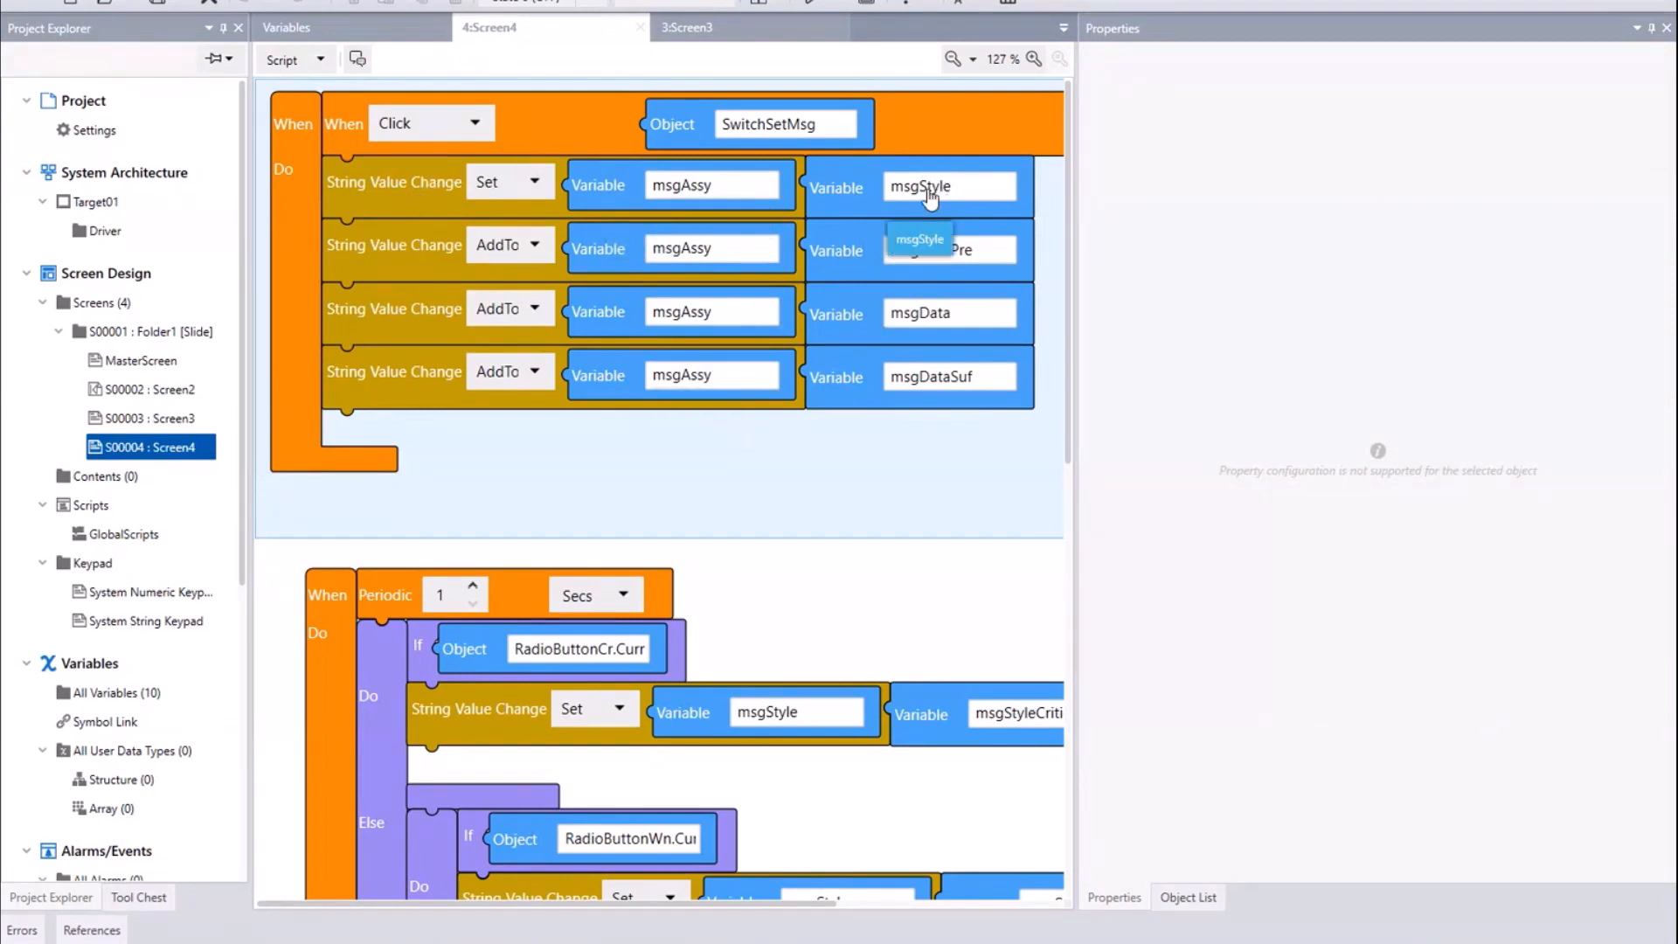
Step: Return to the device simulation and swipe to the String Data Display screen
{"action": "left_click", "coordinate": [295, 62]}
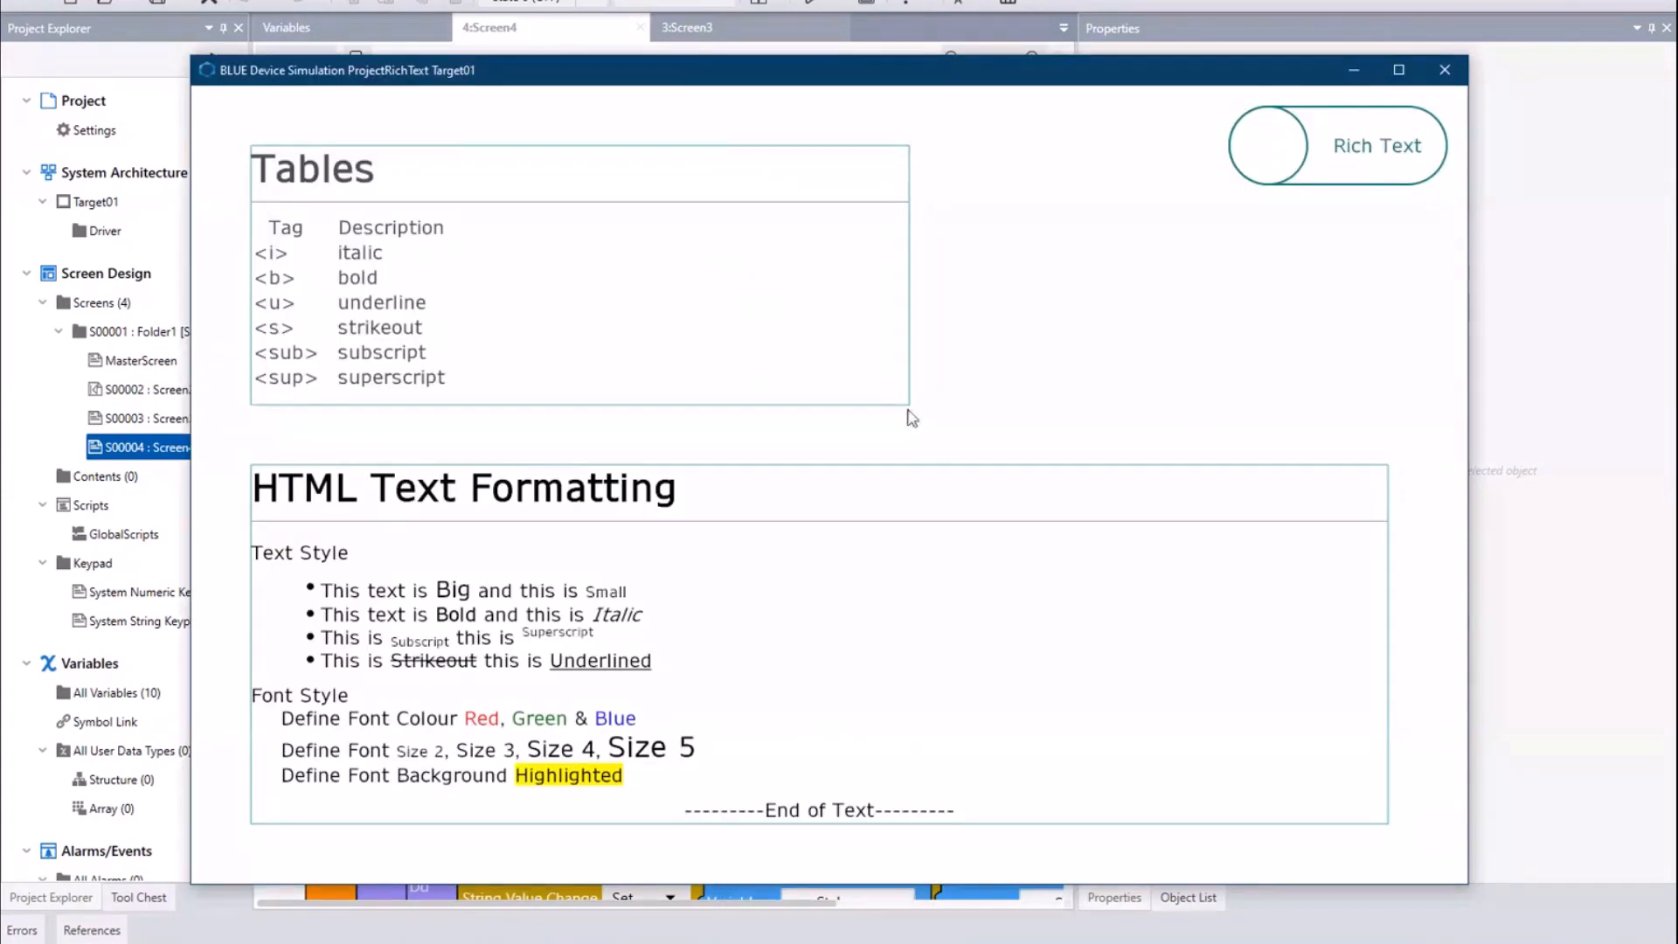
{"action": "left_click_drag", "start_coordinate": [911, 418], "coordinate": [707, 423]}
{"action": "left_click_drag", "start_coordinate": [797, 461], "coordinate": [642, 474]}
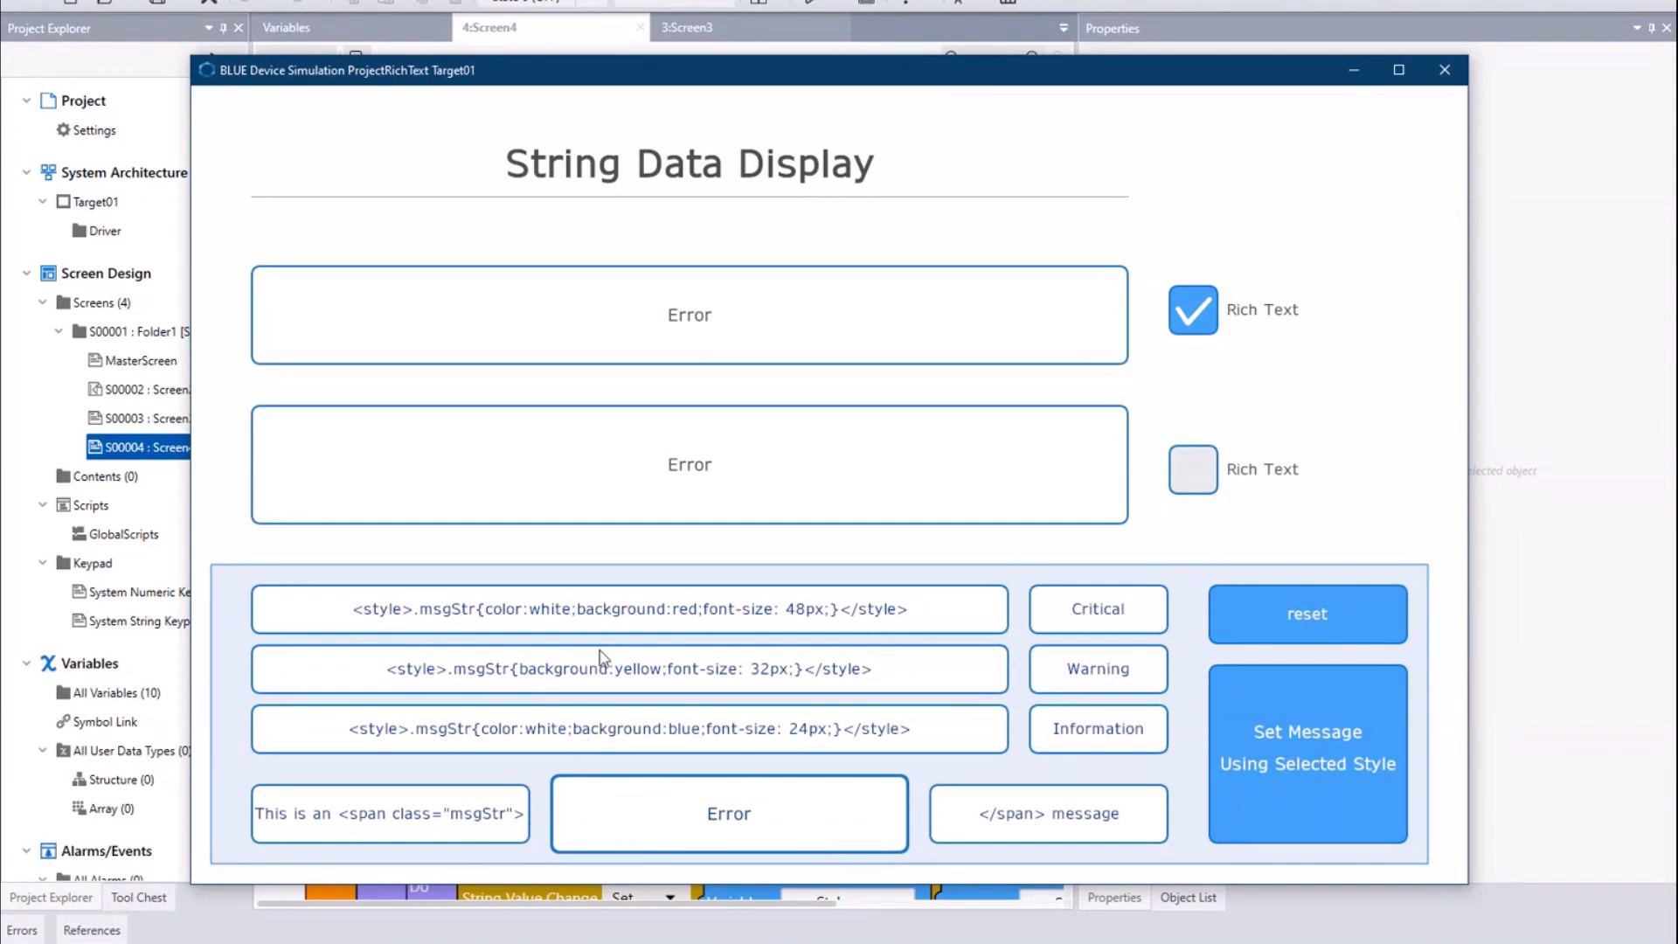
Step: Set the simulated message with no style chosen, and set it again using the Critical style
{"action": "left_click", "coordinate": [1338, 746]}
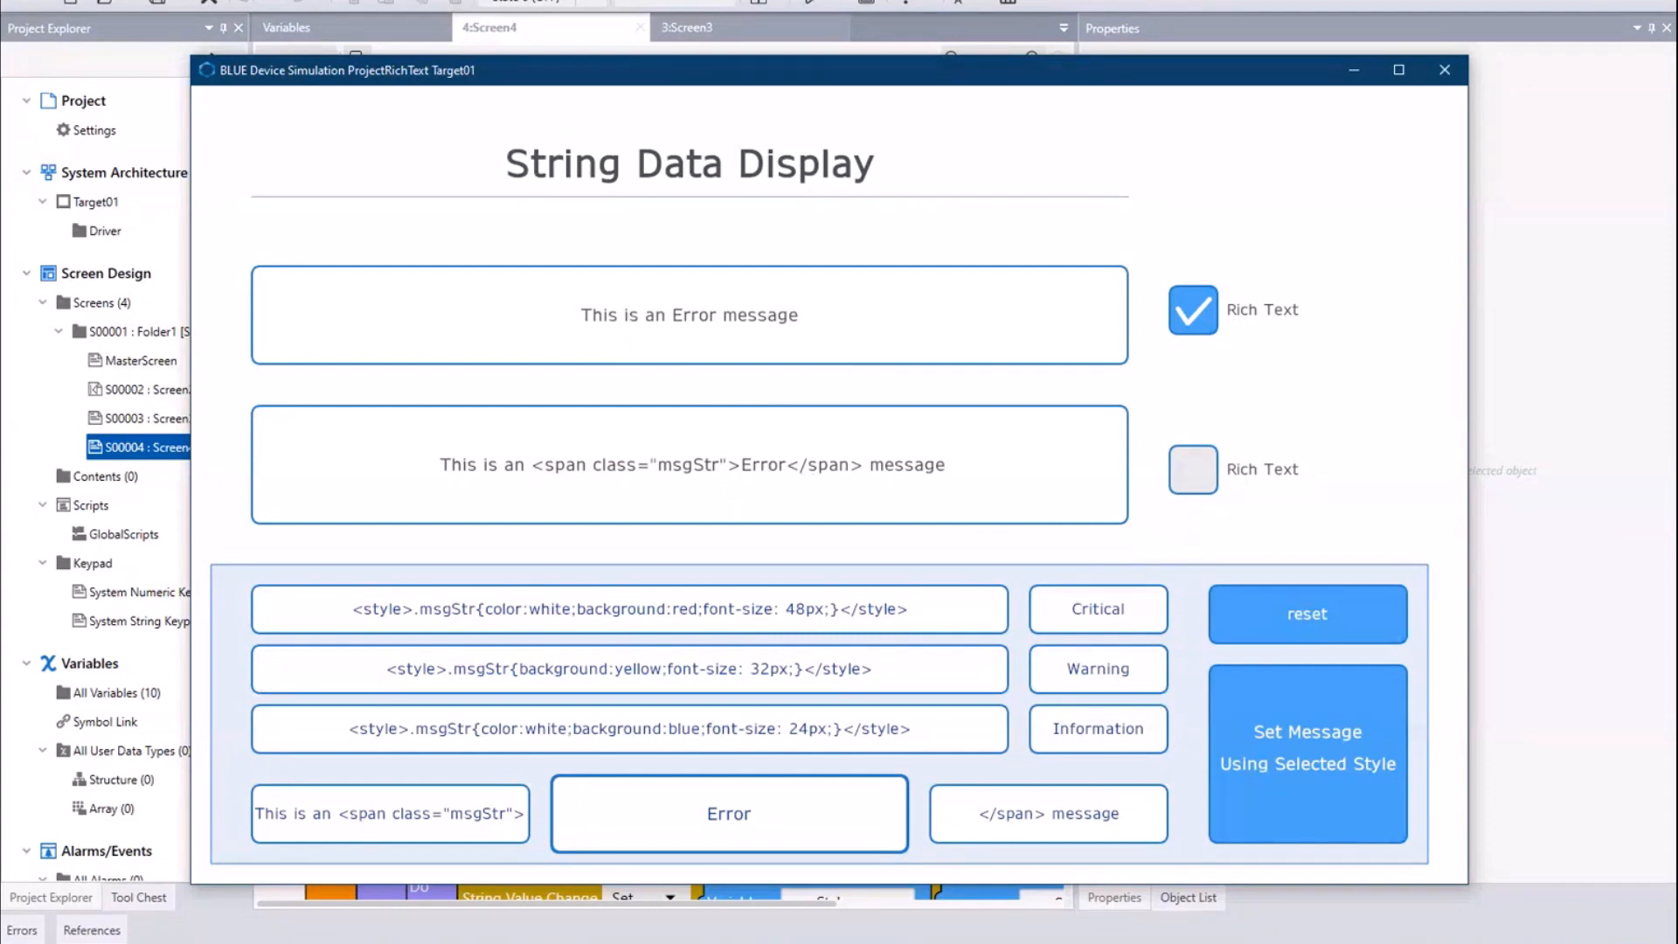
{"action": "left_click", "coordinate": [1090, 612]}
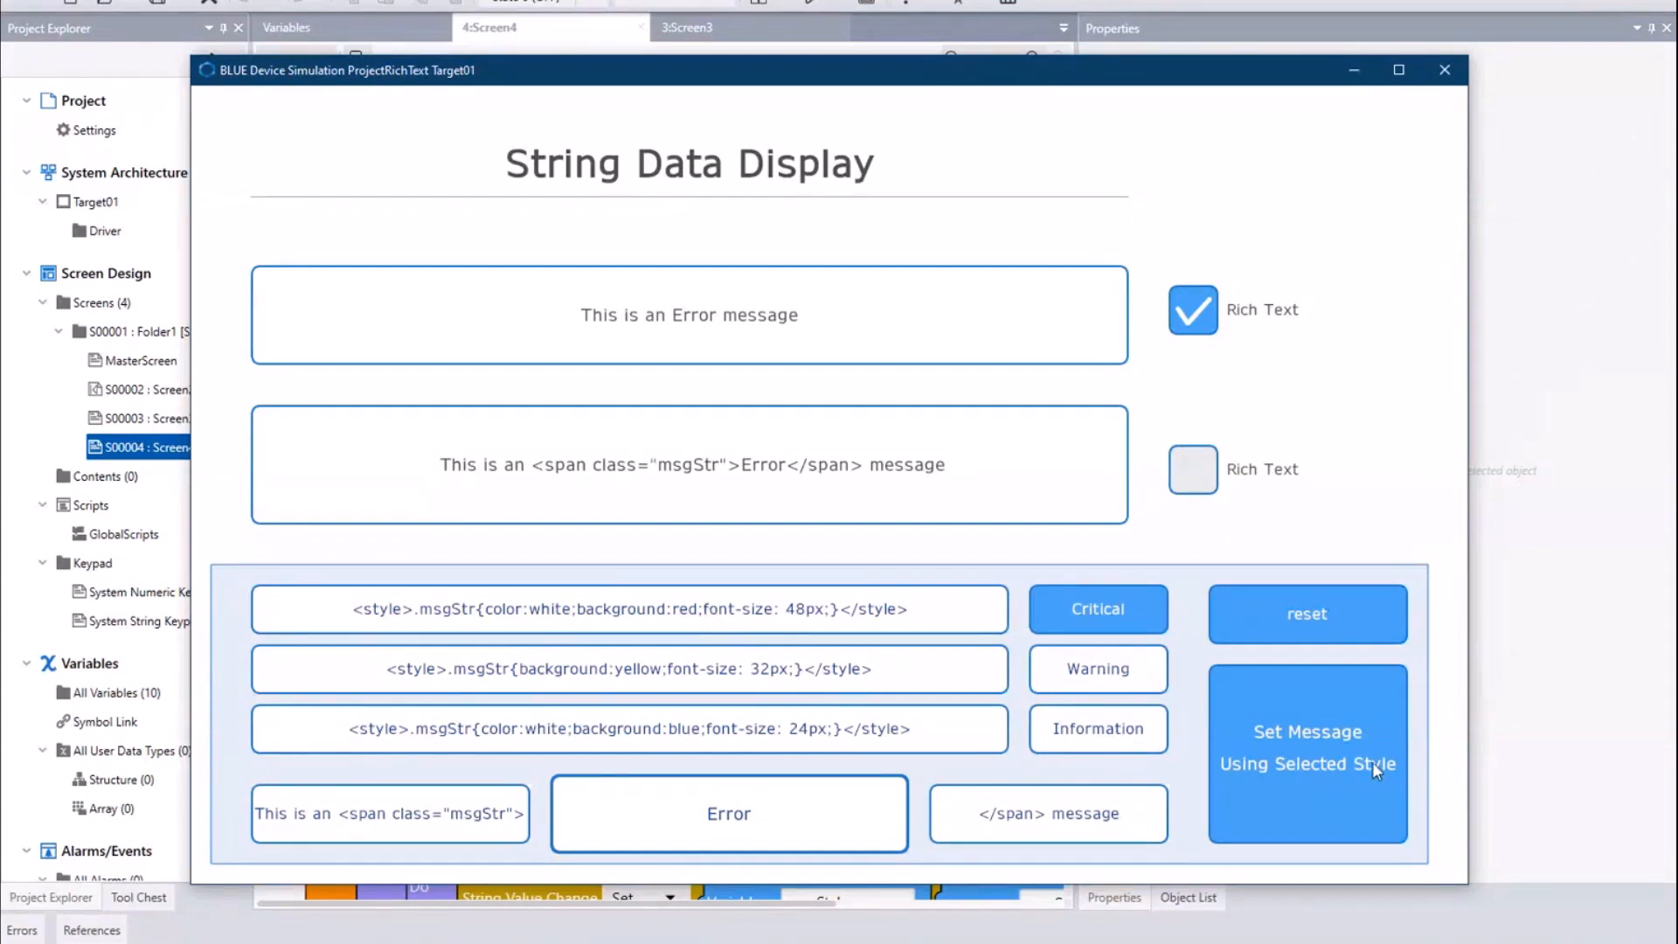
{"action": "left_click", "coordinate": [1335, 768]}
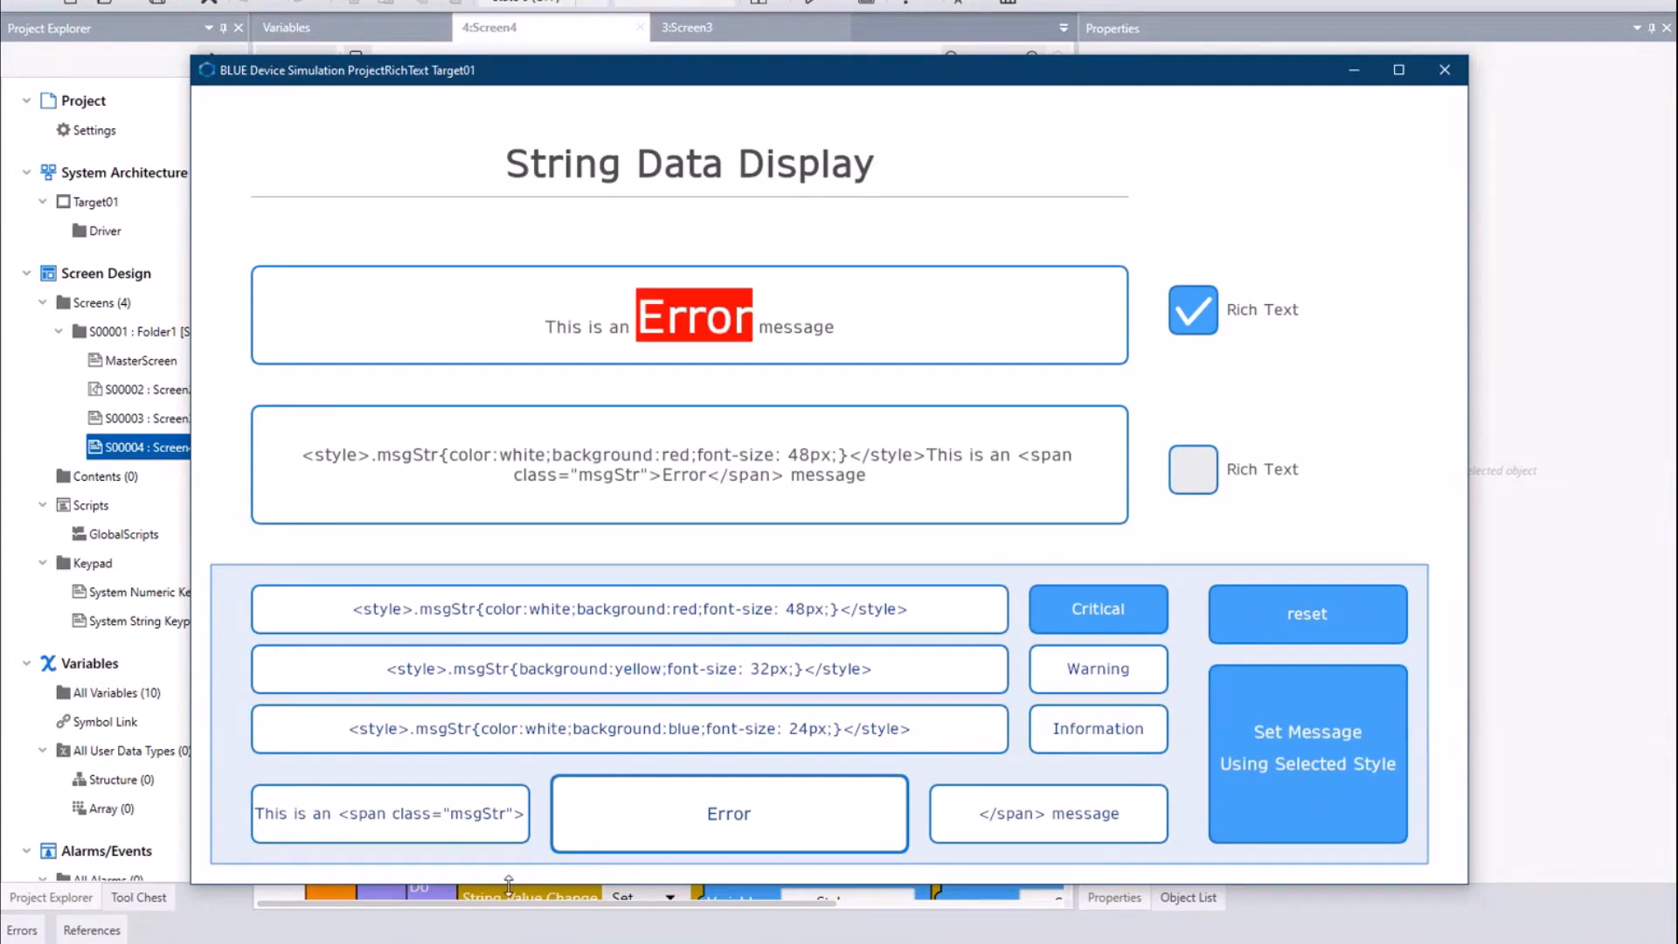
Step: Open the simulated message prefix for editing and shorten "an" to "a" before the opening span tag
{"action": "left_click", "coordinate": [379, 822]}
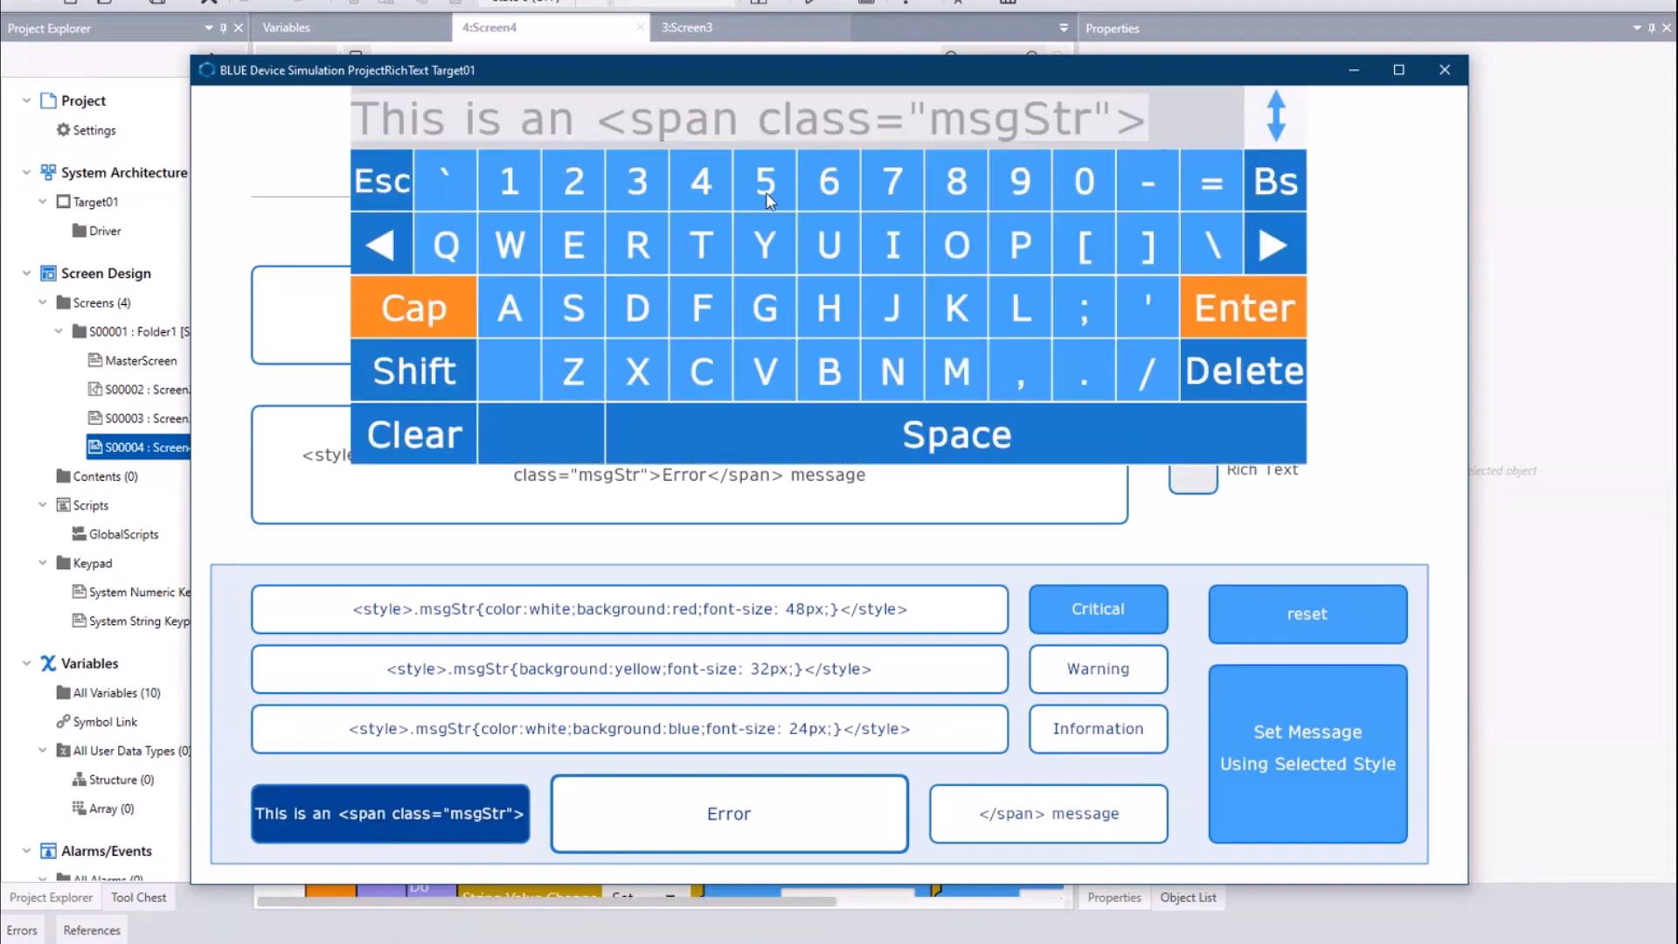
{"action": "left_click", "coordinate": [367, 249]}
{"action": "left_click", "coordinate": [367, 250]}
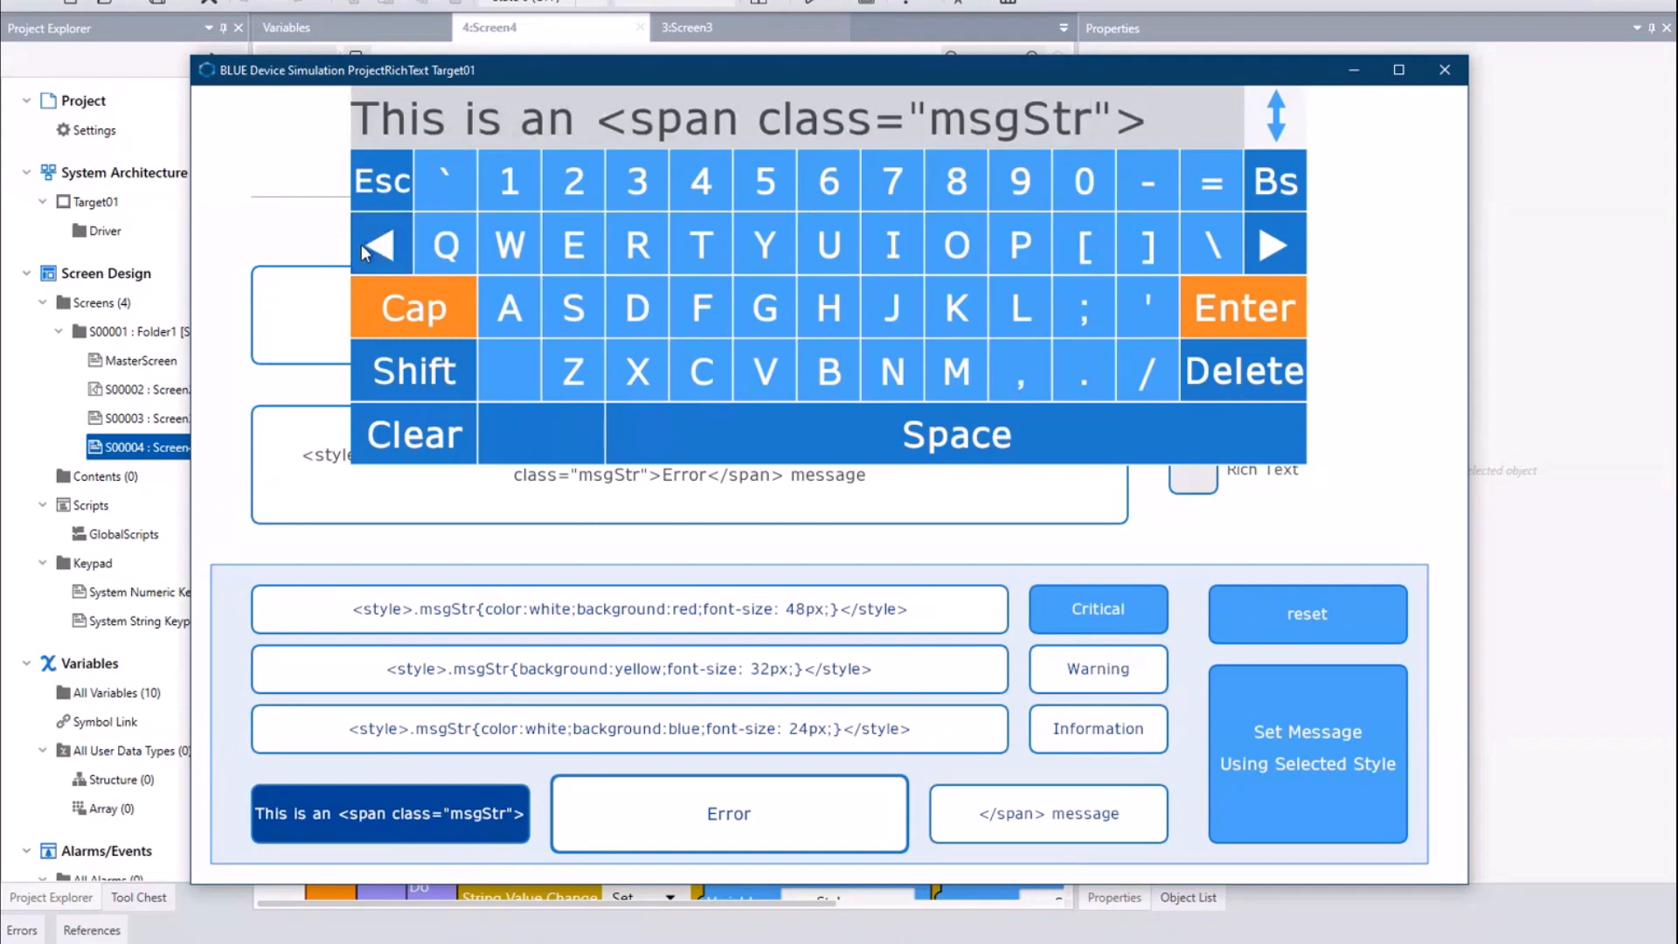
{"action": "left_click", "coordinate": [379, 249]}
{"action": "left_click", "coordinate": [379, 249]}
{"action": "left_click", "coordinate": [377, 247]}
{"action": "left_click", "coordinate": [377, 247]}
{"action": "left_click", "coordinate": [378, 247]}
{"action": "key", "text": "BackSpace"}
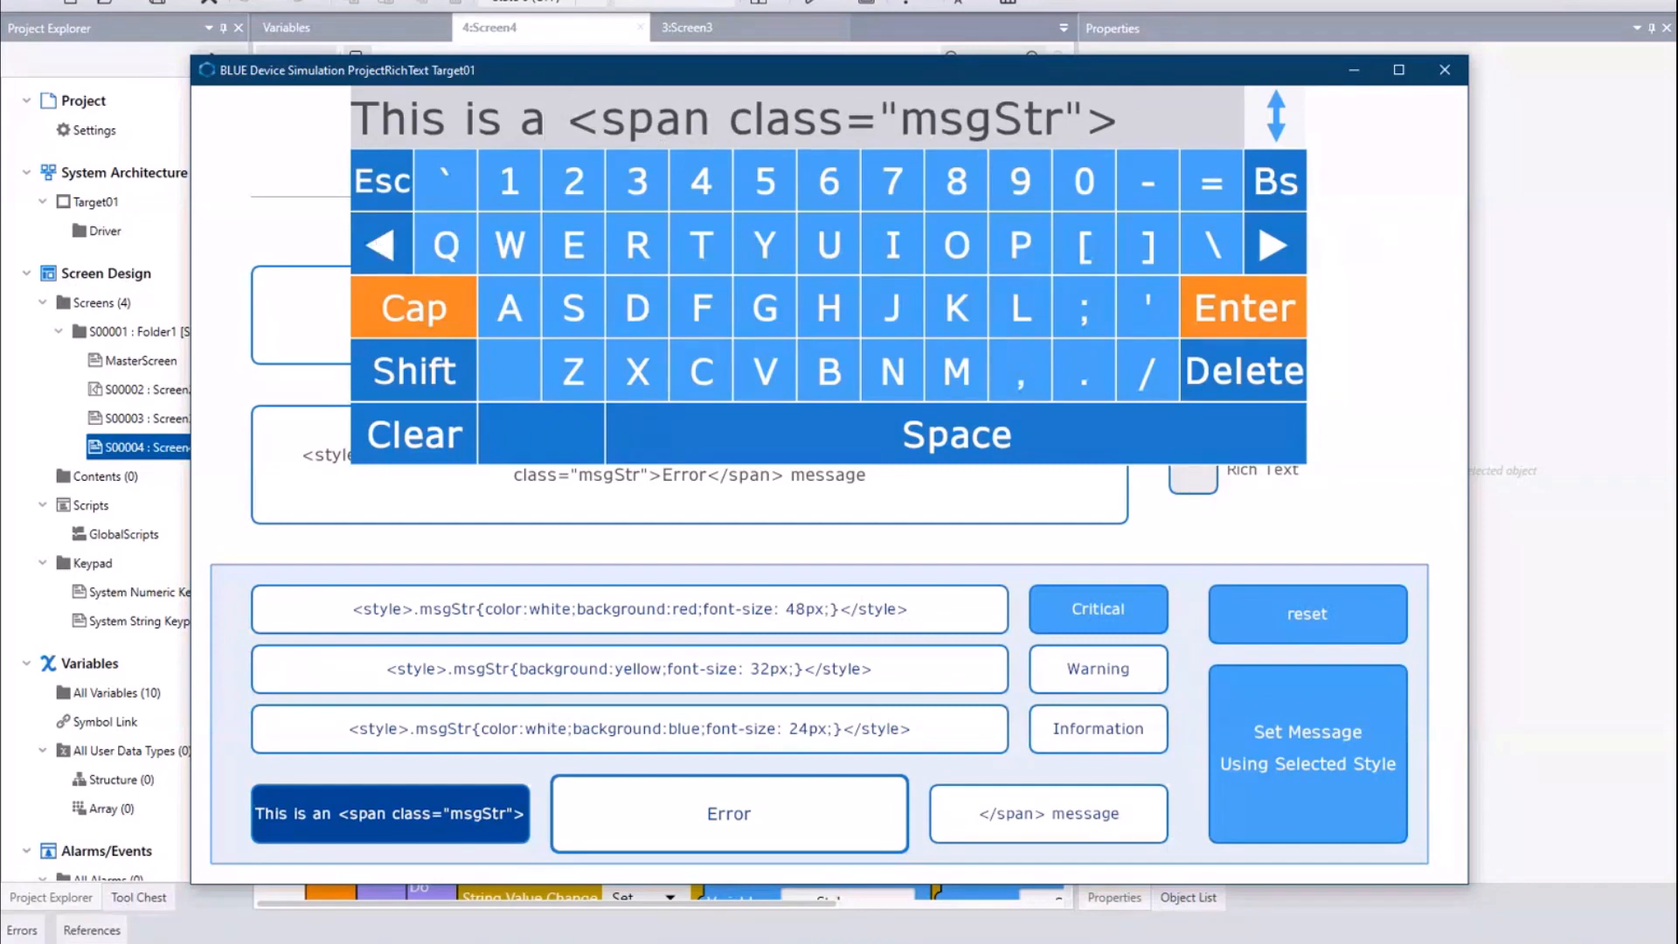
Step: Insert "serious" before the prefix's span tag, confirm the entry, and set the message using the selected Critical style
{"action": "type", "text": "serous"}
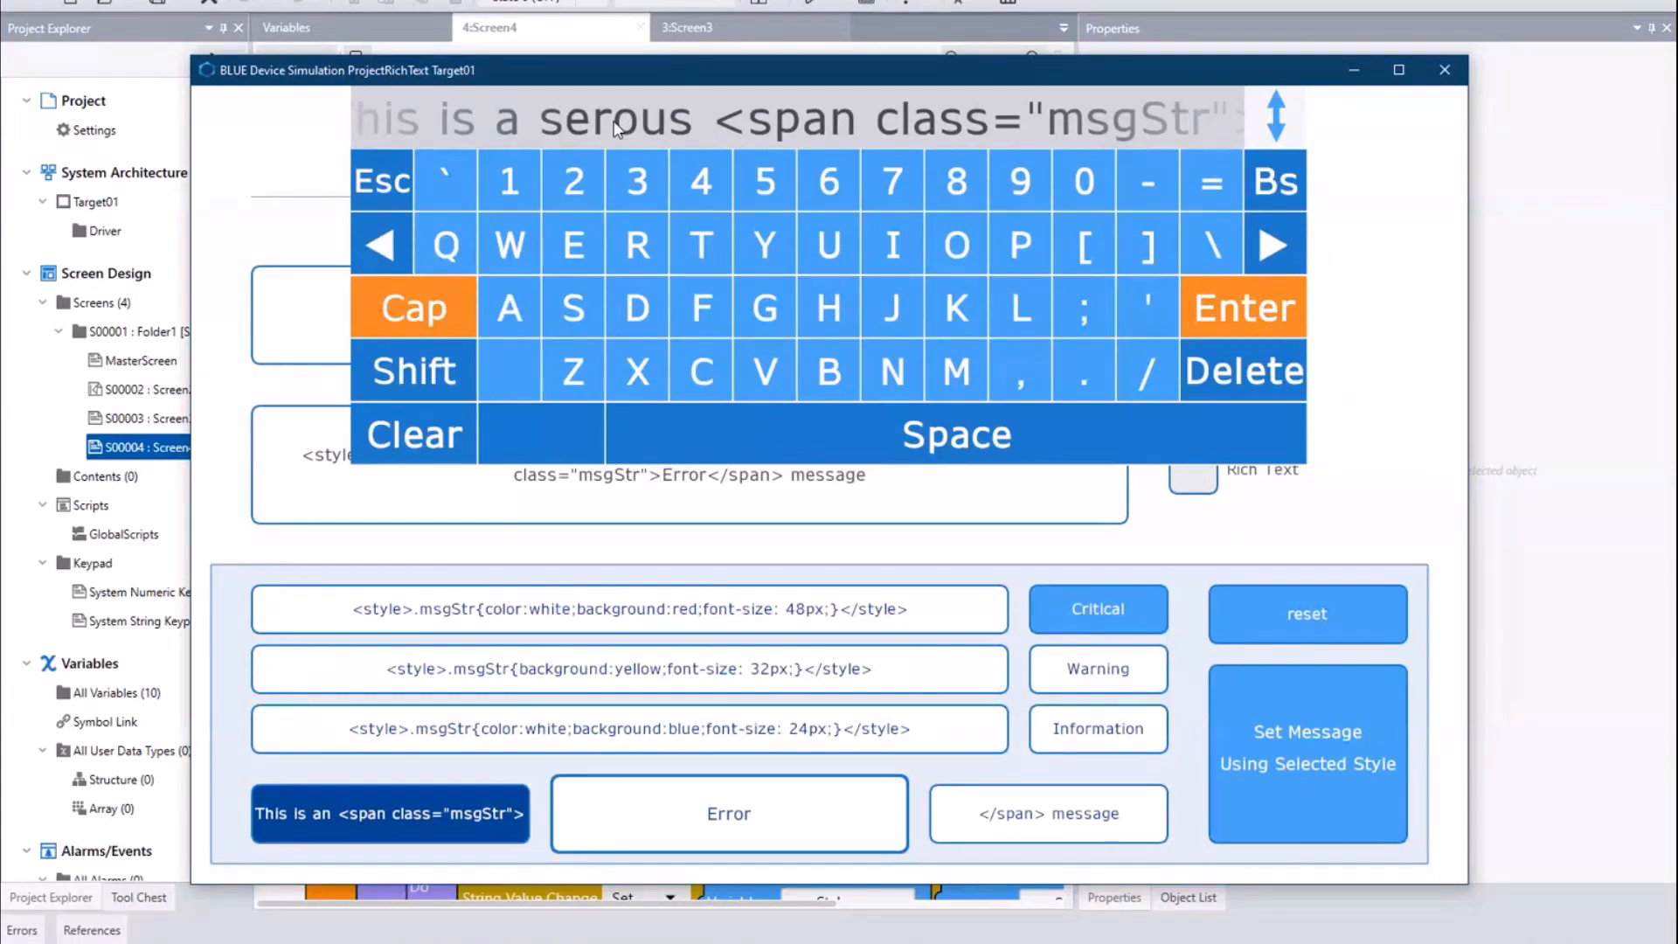
{"action": "key", "text": "Left"}
{"action": "key", "text": "Left"}
{"action": "type", "text": "i"}
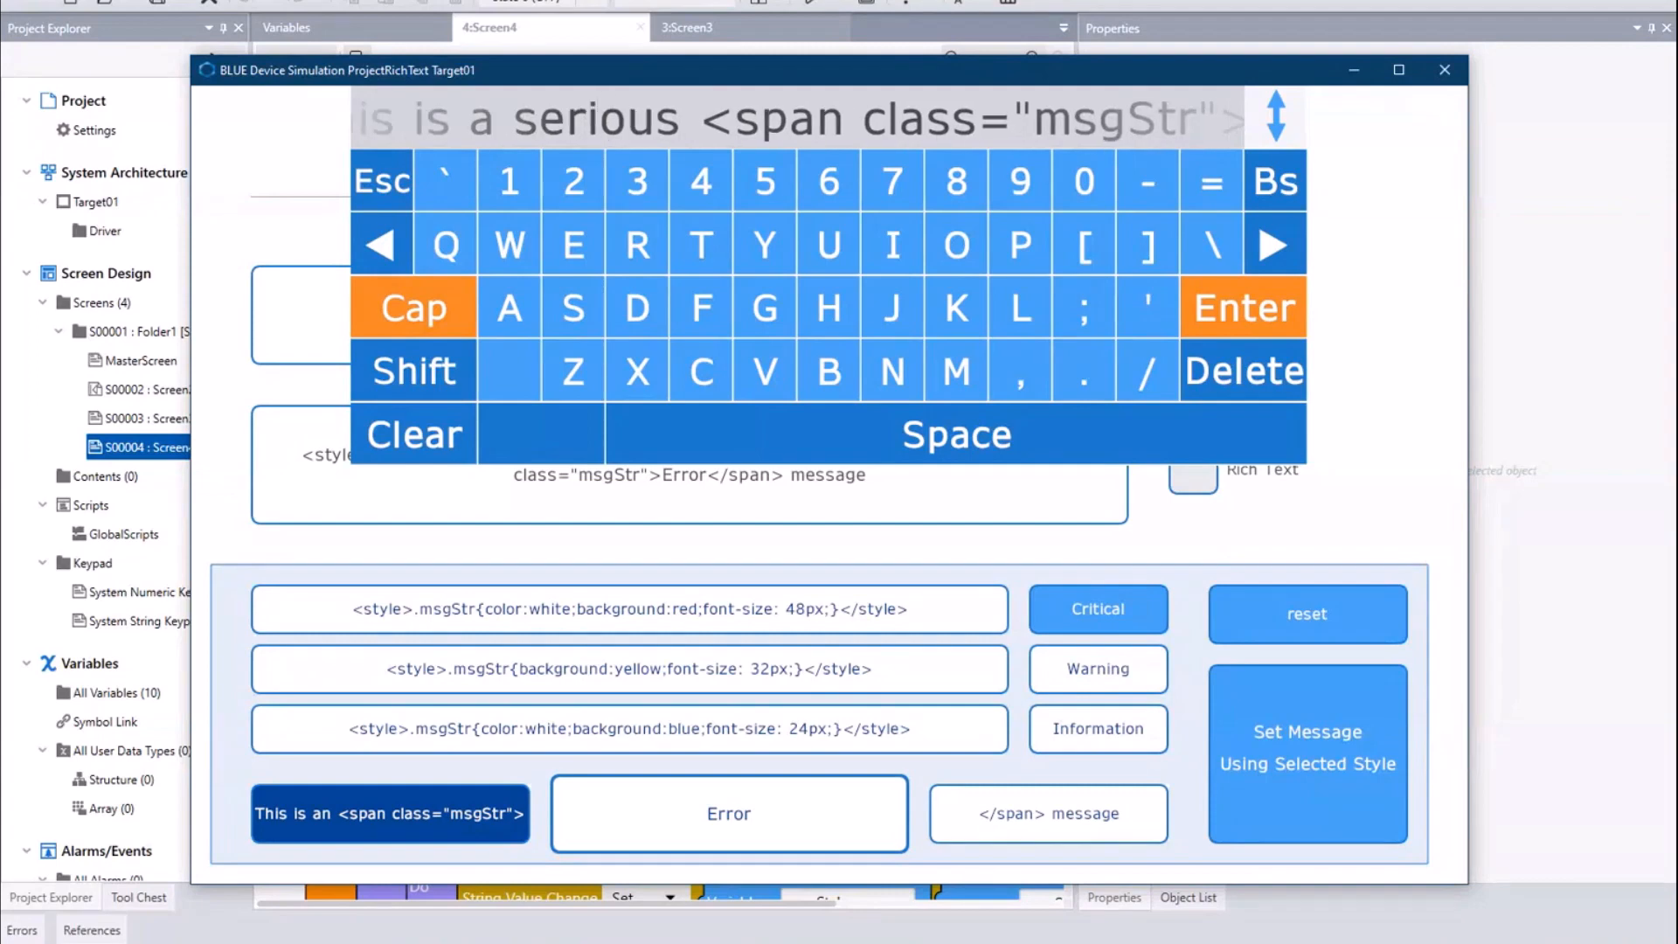
{"action": "left_click", "coordinate": [1214, 297]}
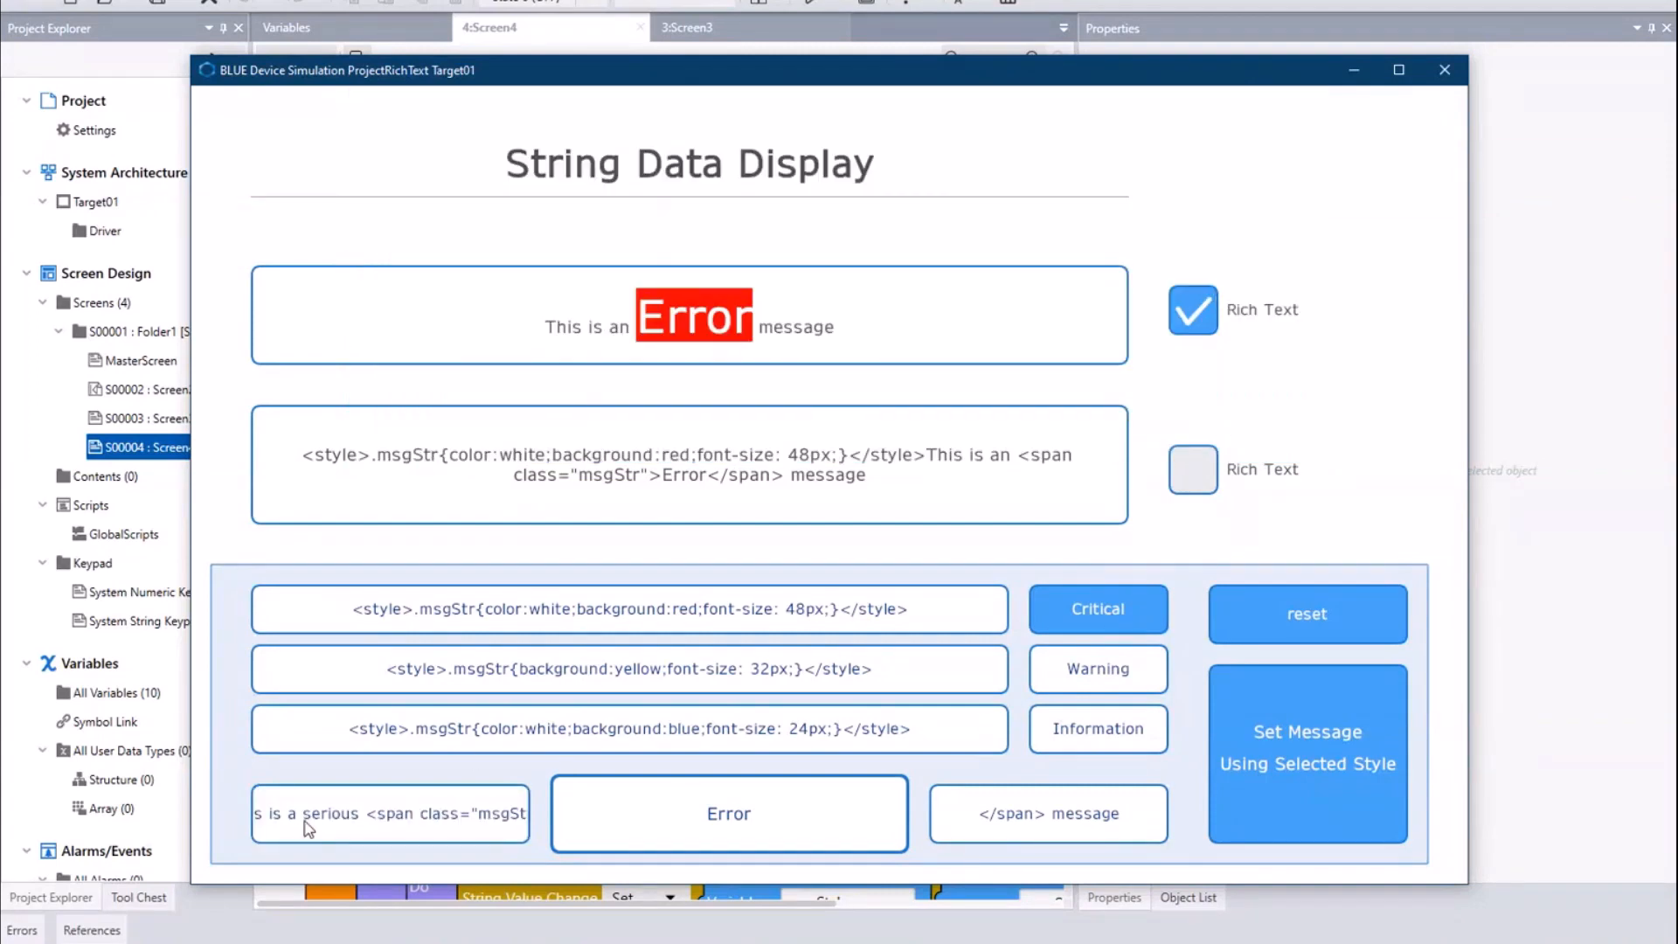
{"action": "left_click", "coordinate": [1370, 767]}
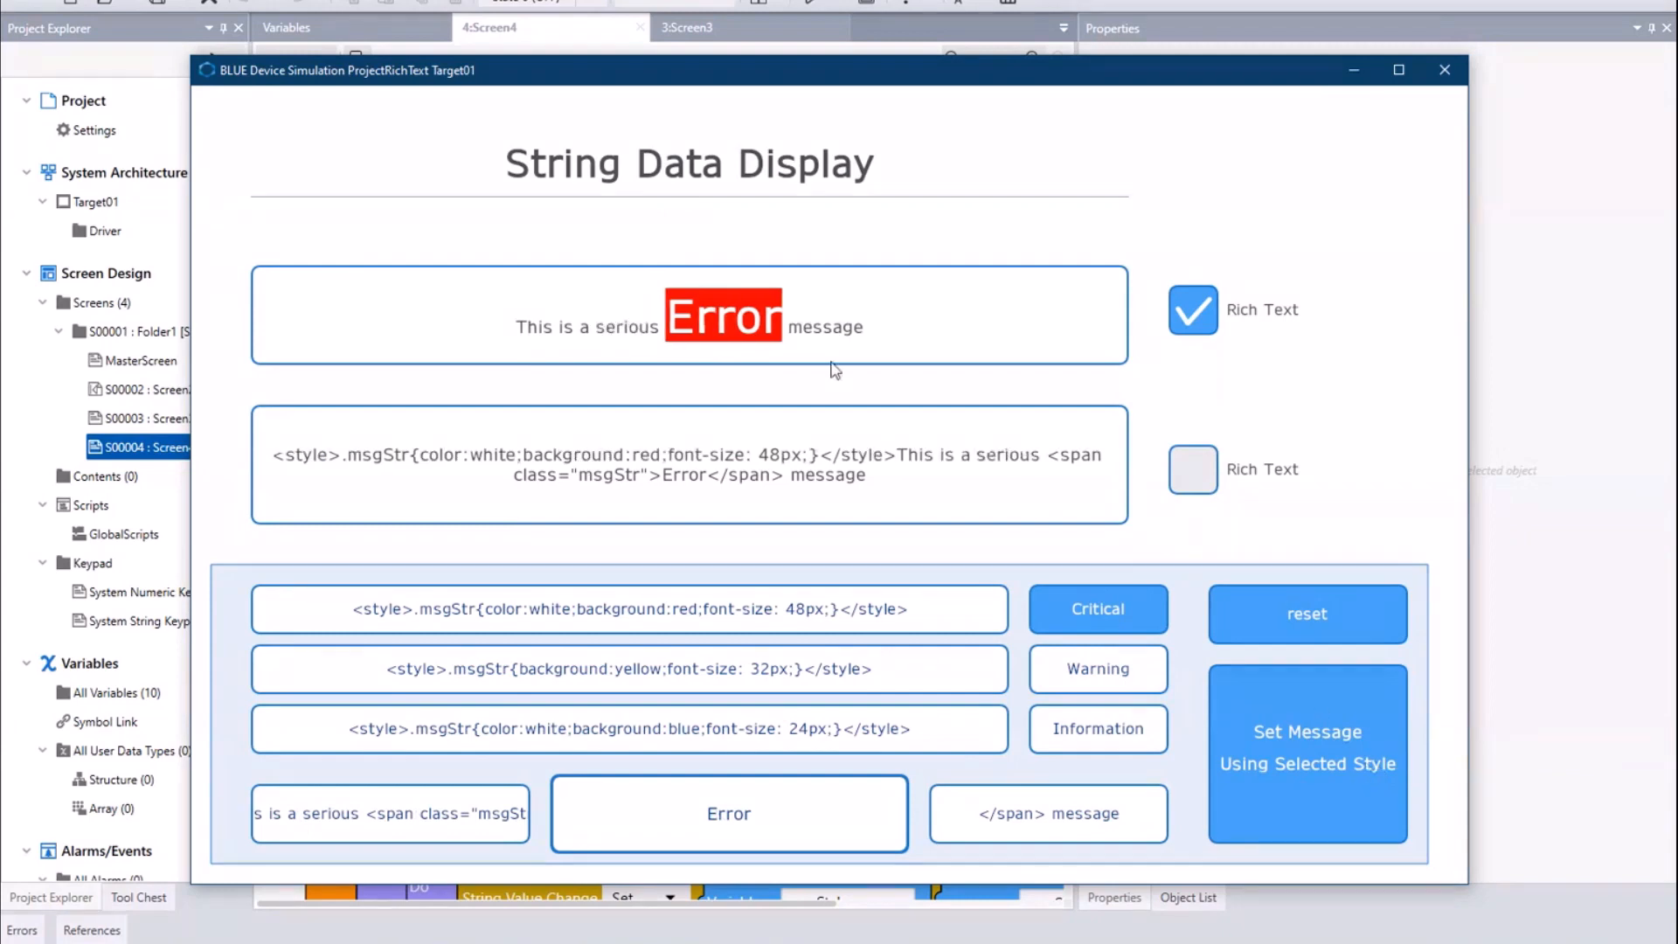